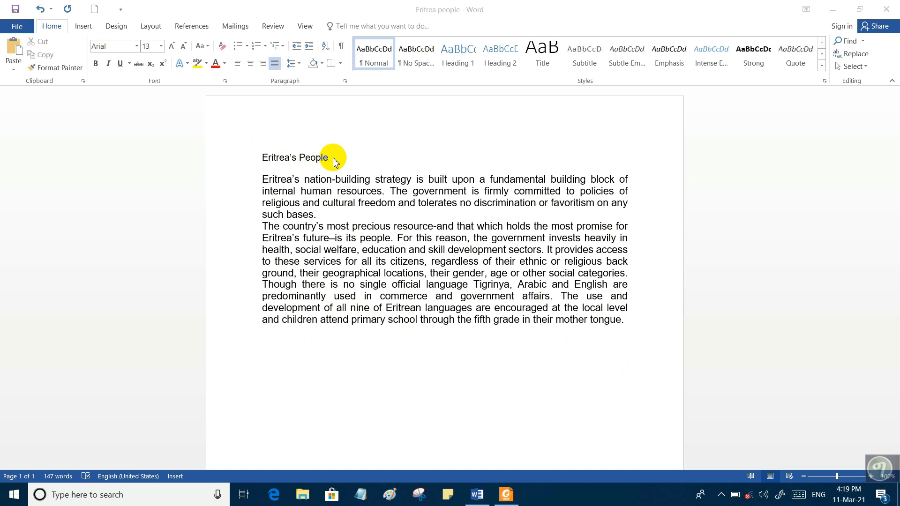
# - Set the font of the title "Eritrea's People" to Arial Black
pyautogui.moveTo(330, 157); pyautogui.dragTo(274, 166)
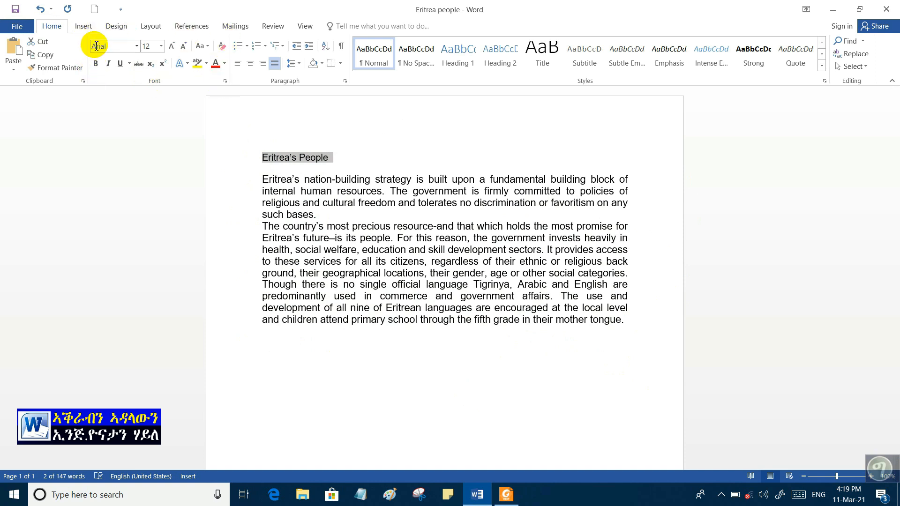
pyautogui.click(136, 46)
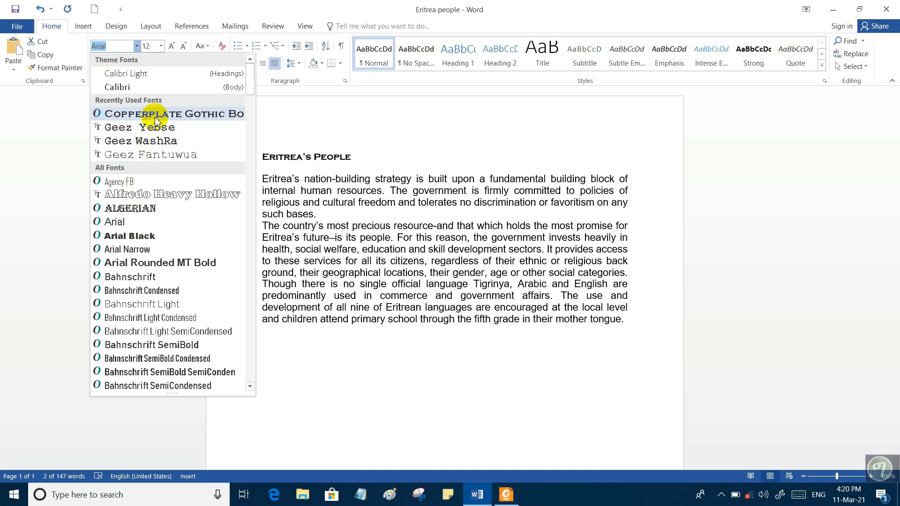
pyautogui.click(146, 241)
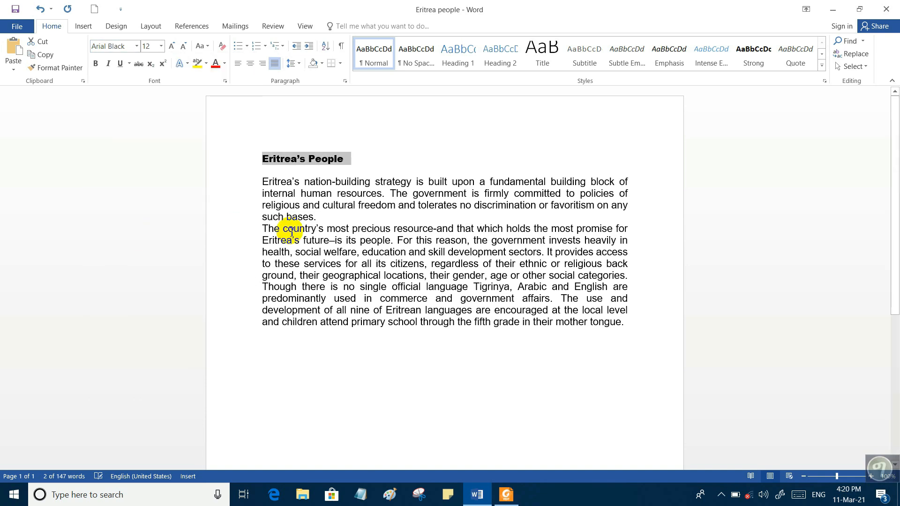
pyautogui.click(322, 218)
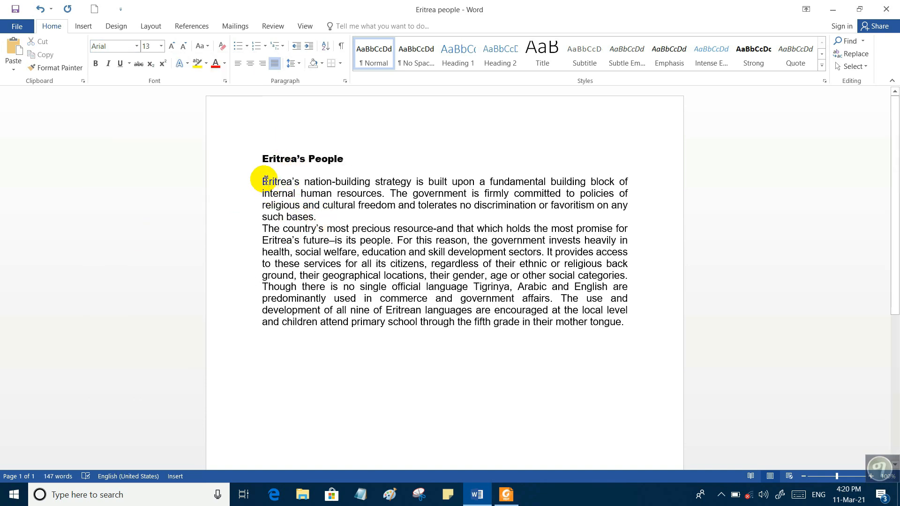
# - Set the first body paragraph's font to Monotype Corsiva and insert a blank line after it
pyautogui.moveTo(265, 181); pyautogui.dragTo(318, 215)
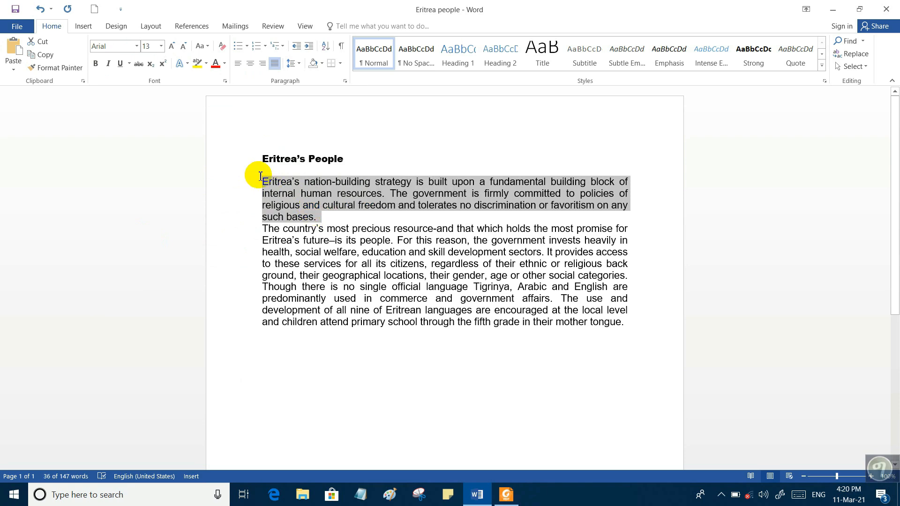
pyautogui.click(136, 47)
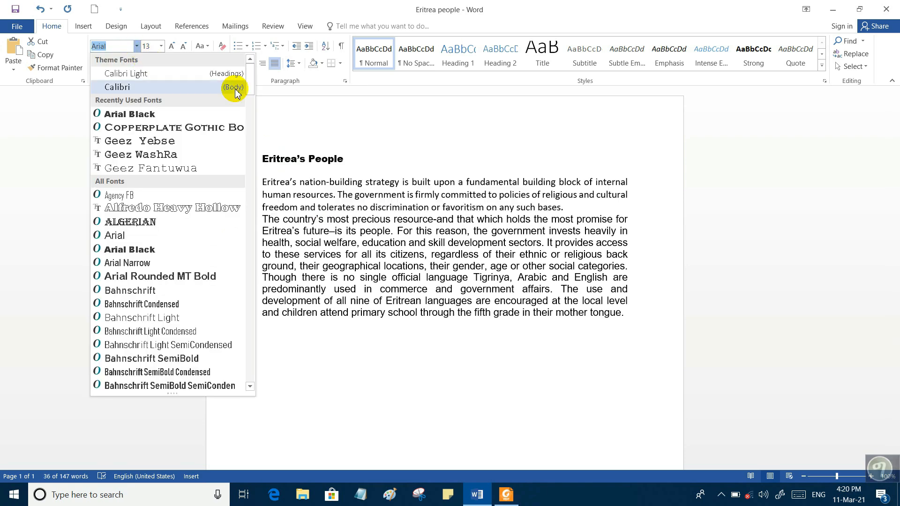
pyautogui.moveTo(248, 85); pyautogui.dragTo(253, 291)
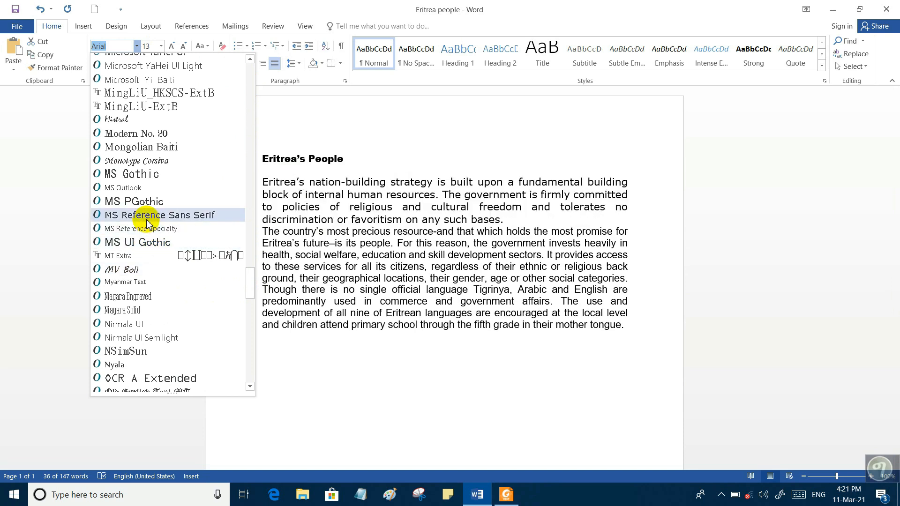
pyautogui.click(150, 162)
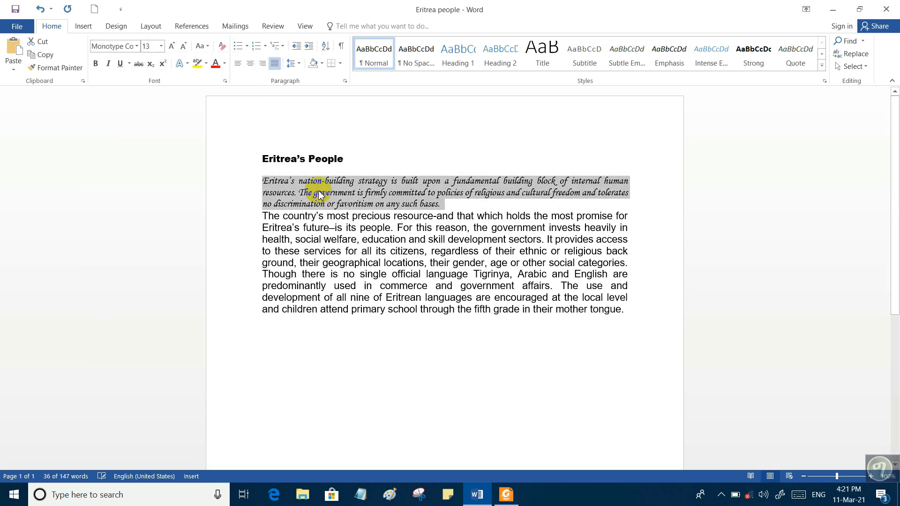
pyautogui.click(459, 208)
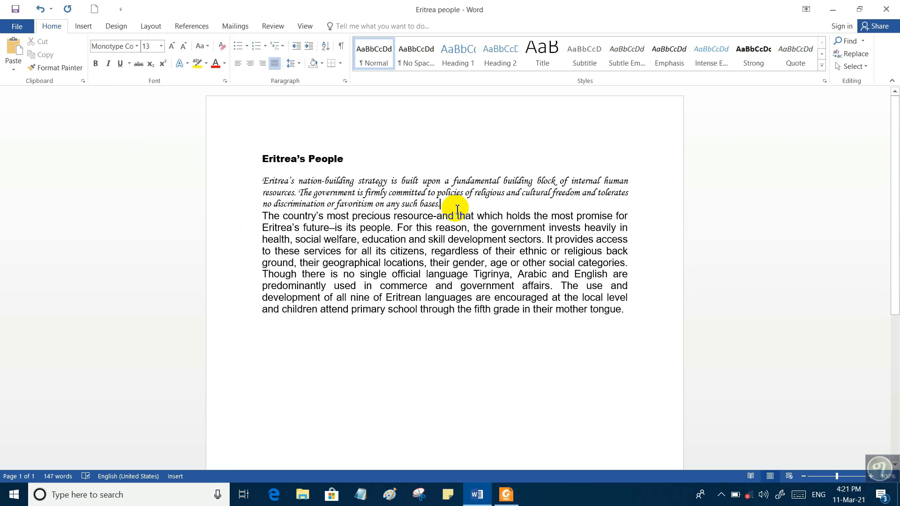
pyautogui.press('Return')
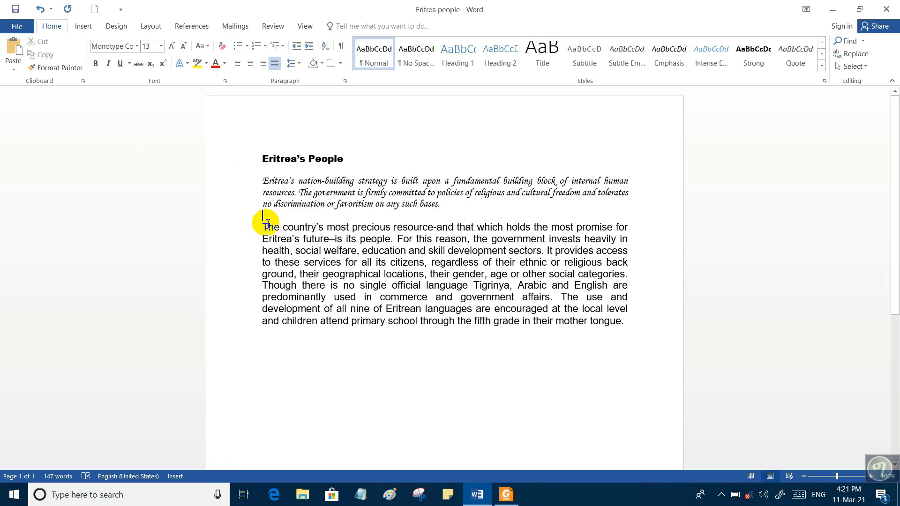
# - Change the font of the second body paragraph to Copperplate Gothic Bold
pyautogui.moveTo(263, 227); pyautogui.dragTo(625, 322)
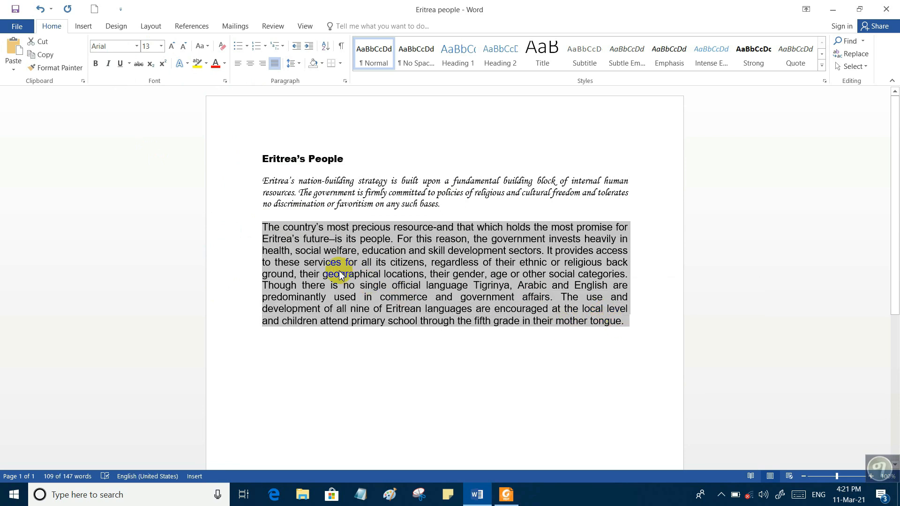
pyautogui.click(473, 341)
pyautogui.moveTo(624, 323); pyautogui.dragTo(271, 227)
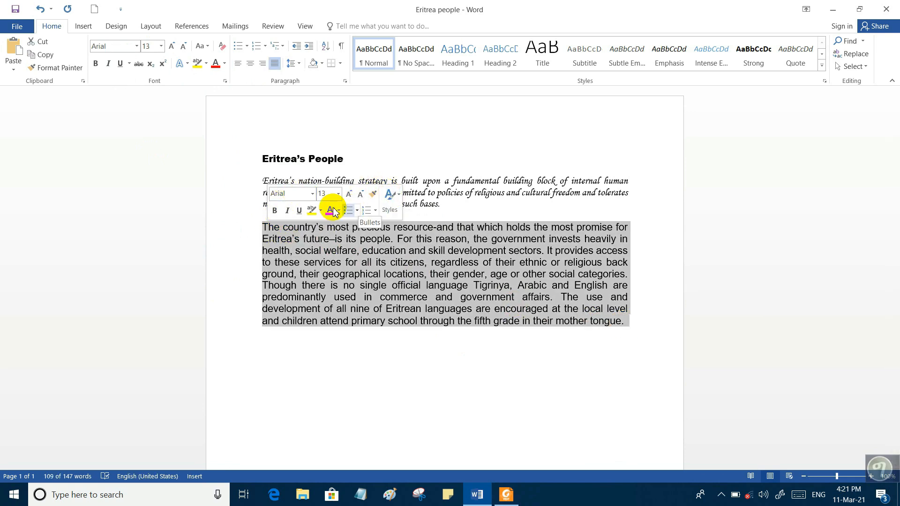
pyautogui.click(312, 194)
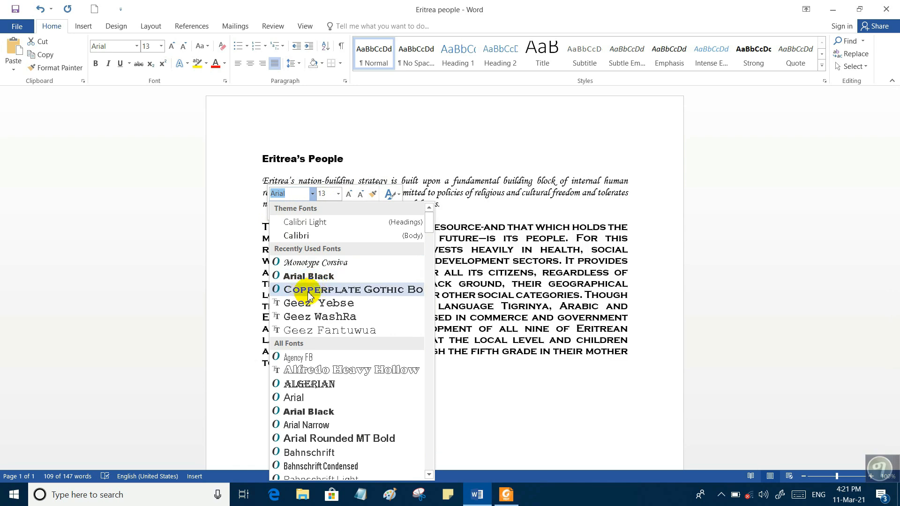
pyautogui.click(384, 293)
pyautogui.click(399, 373)
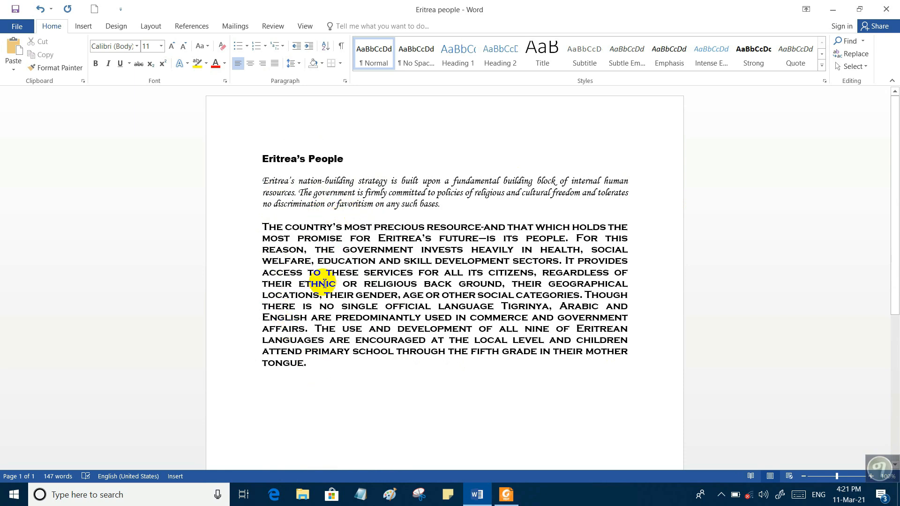
pyautogui.click(137, 46)
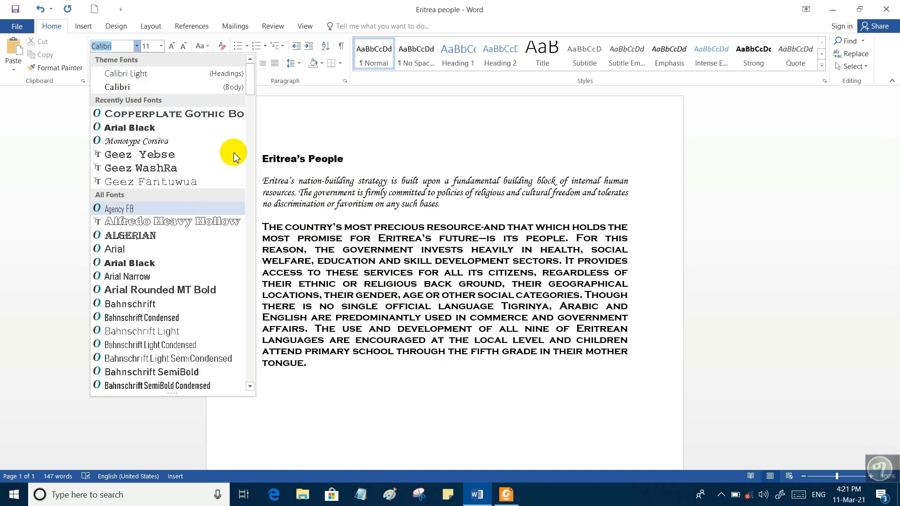
pyautogui.moveTo(250, 75); pyautogui.dragTo(254, 187)
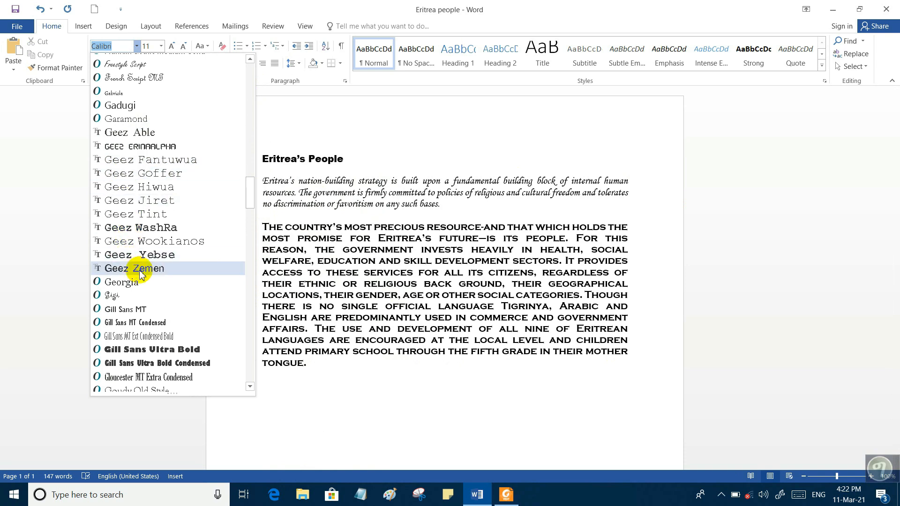
pyautogui.click(355, 383)
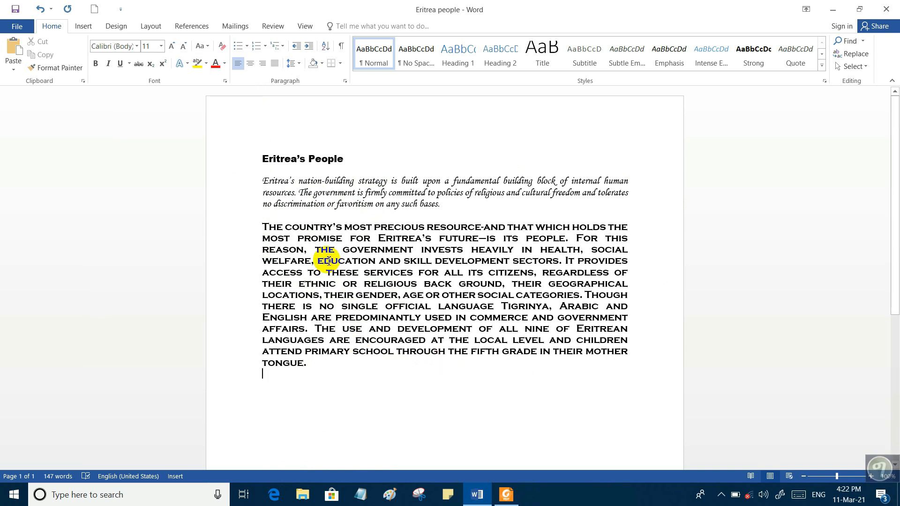
# - Change the font of the first body paragraph to Copperplate Gothic Bold
pyautogui.moveTo(443, 205); pyautogui.dragTo(262, 183)
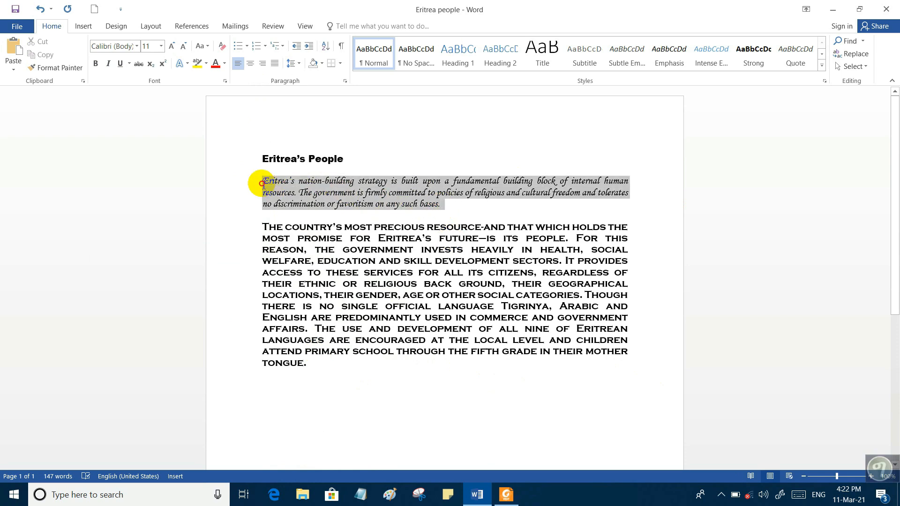
pyautogui.click(136, 46)
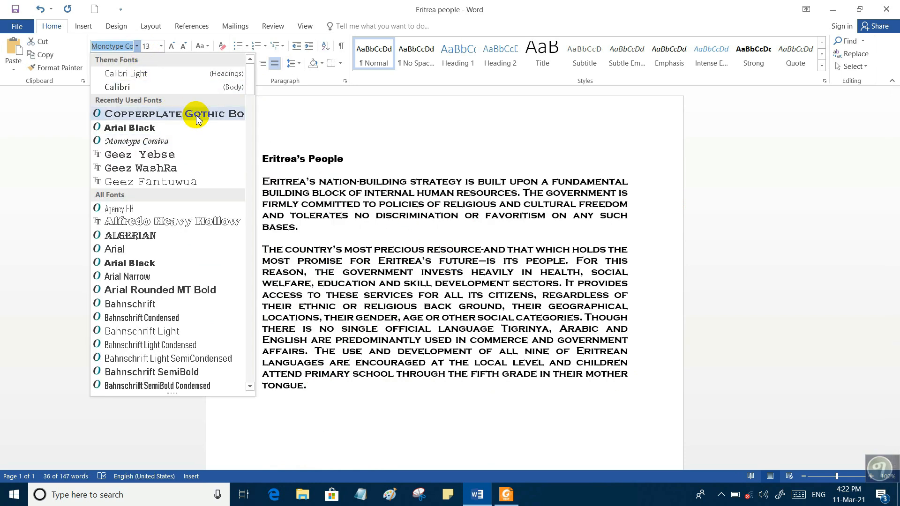
pyautogui.click(197, 118)
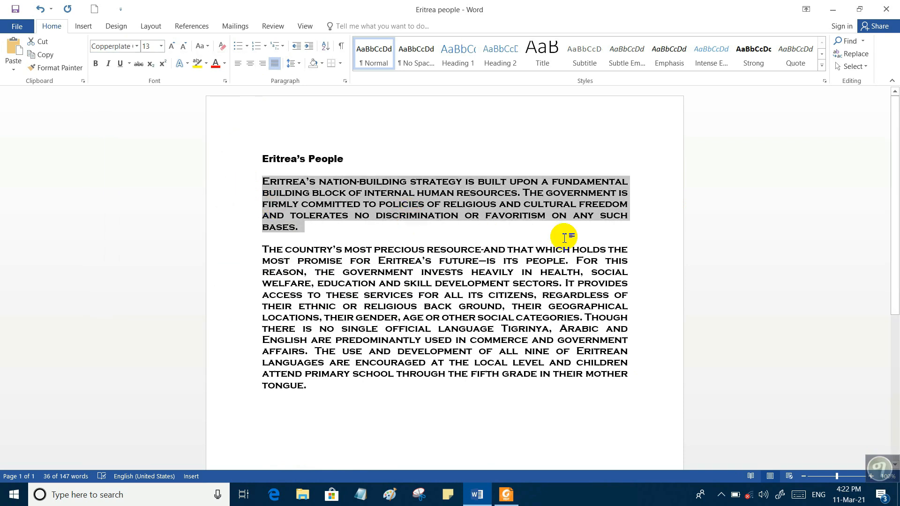
pyautogui.click(725, 328)
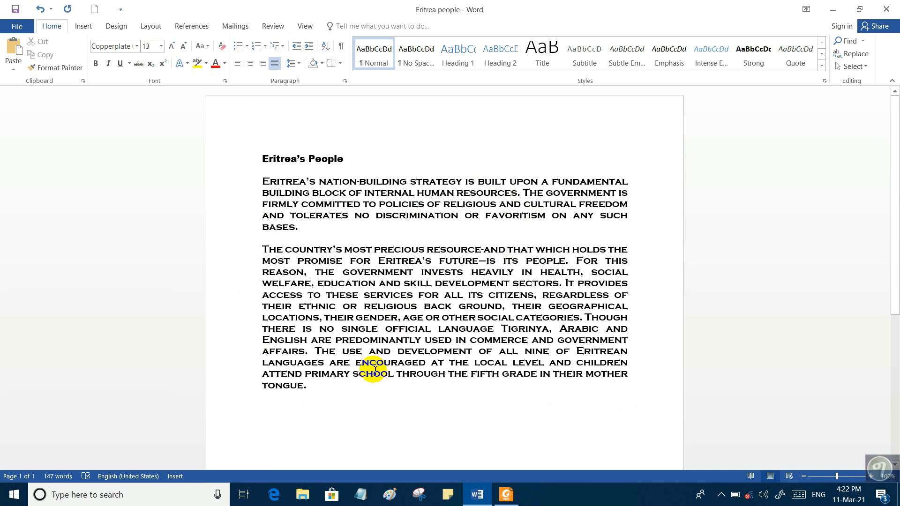
# - Set the font of both body paragraphs below the title to Arial
pyautogui.moveTo(311, 388); pyautogui.dragTo(249, 183)
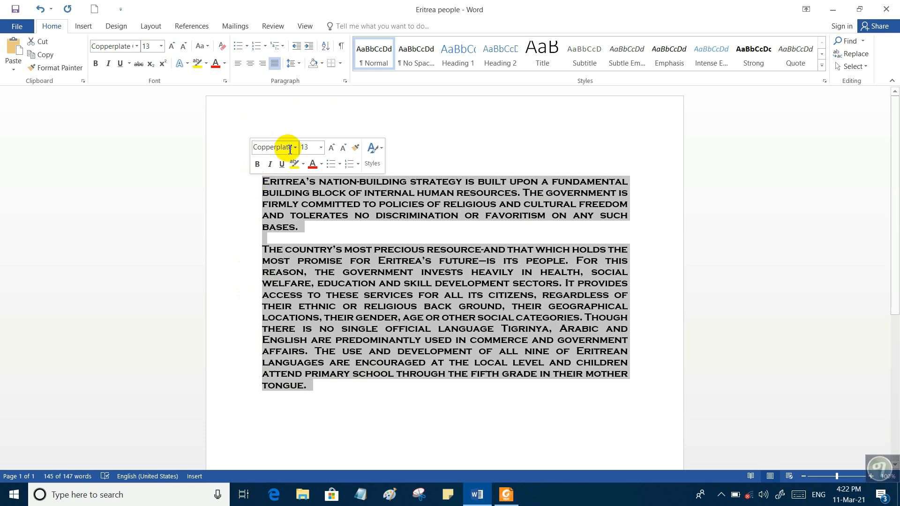
pyautogui.click(296, 147)
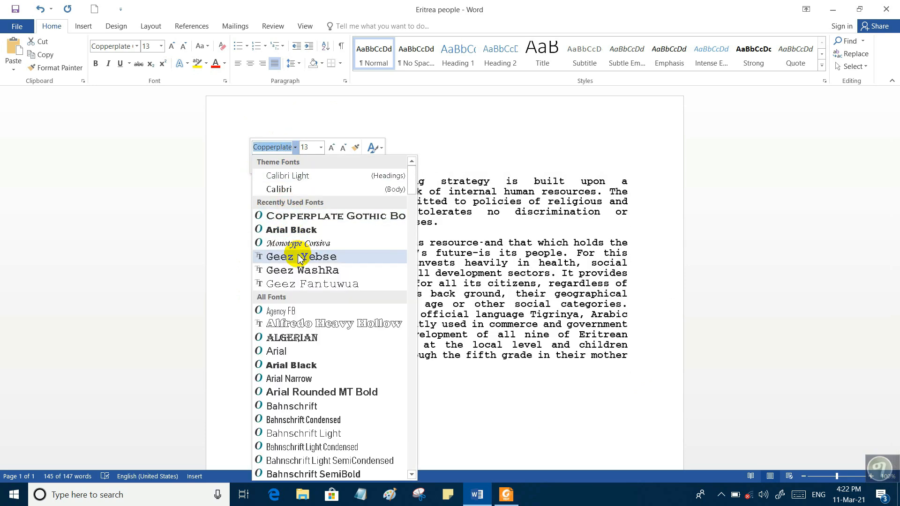
pyautogui.click(288, 351)
pyautogui.click(352, 215)
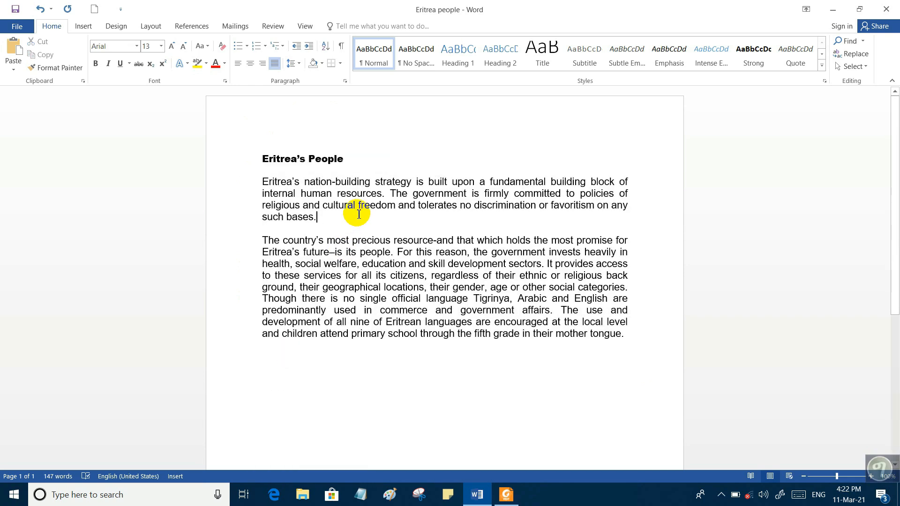
# - Set the font of the title "Eritrea's People" to Copperplate Gothic Bold
pyautogui.moveTo(349, 158); pyautogui.dragTo(262, 158)
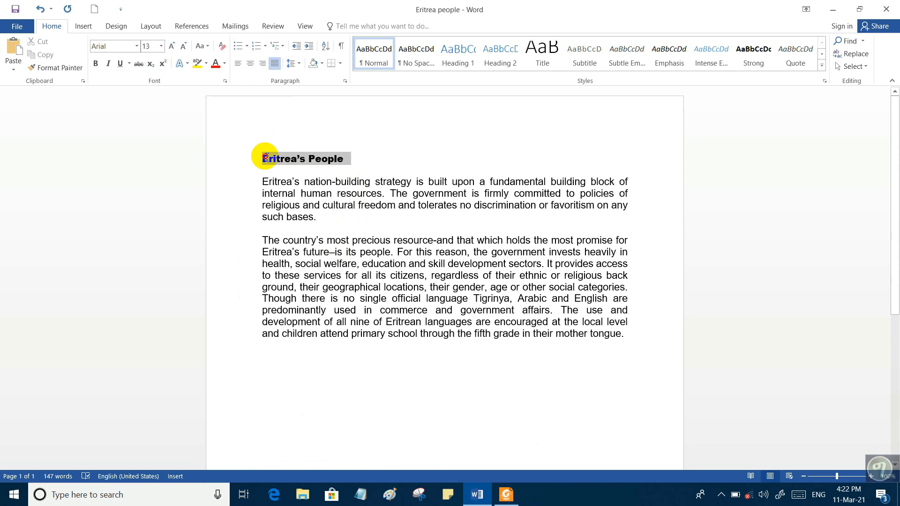
pyautogui.click(137, 46)
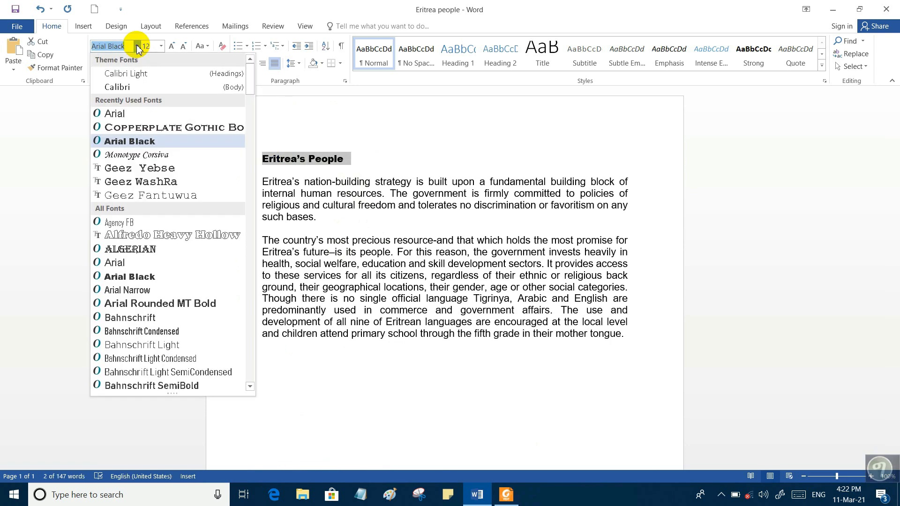
pyautogui.click(165, 128)
pyautogui.click(373, 368)
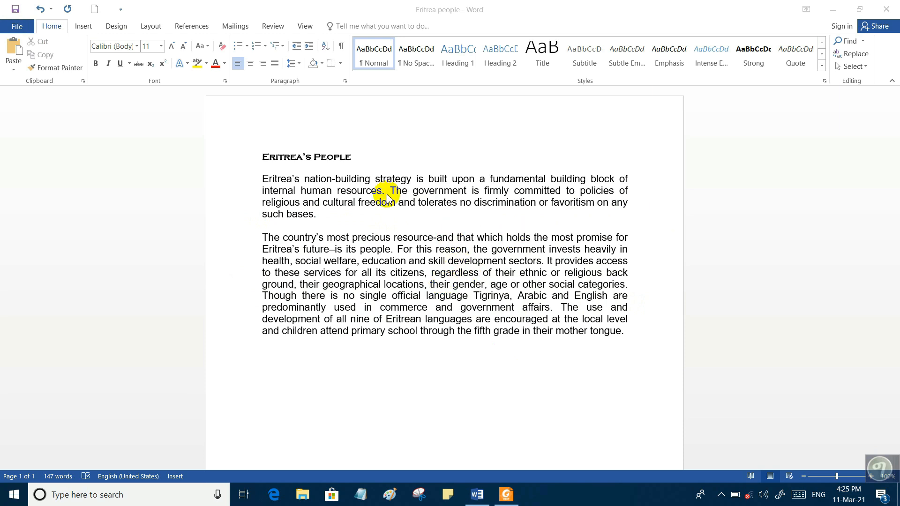
# - Enlarge the title "Eritrea's People" to font size 26
pyautogui.click(357, 158)
pyautogui.moveTo(355, 158); pyautogui.dragTo(263, 157)
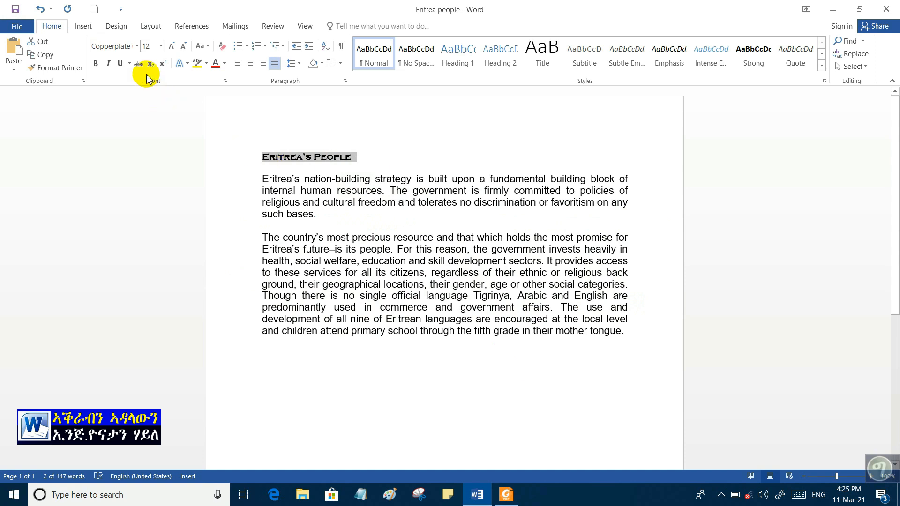
pyautogui.click(52, 27)
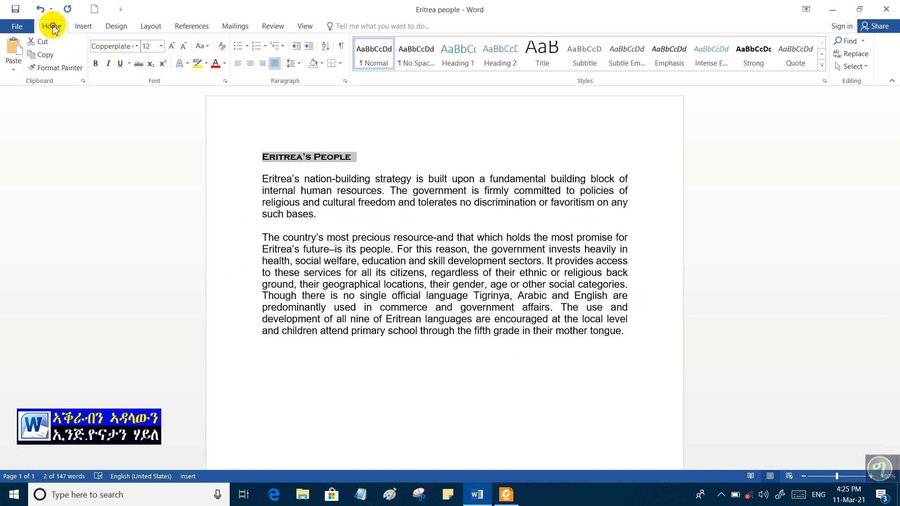
pyautogui.click(162, 47)
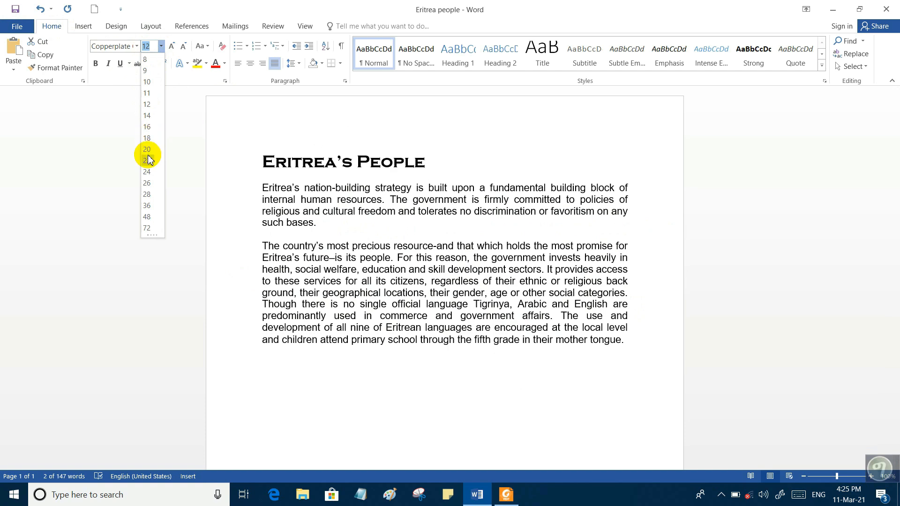
pyautogui.click(149, 183)
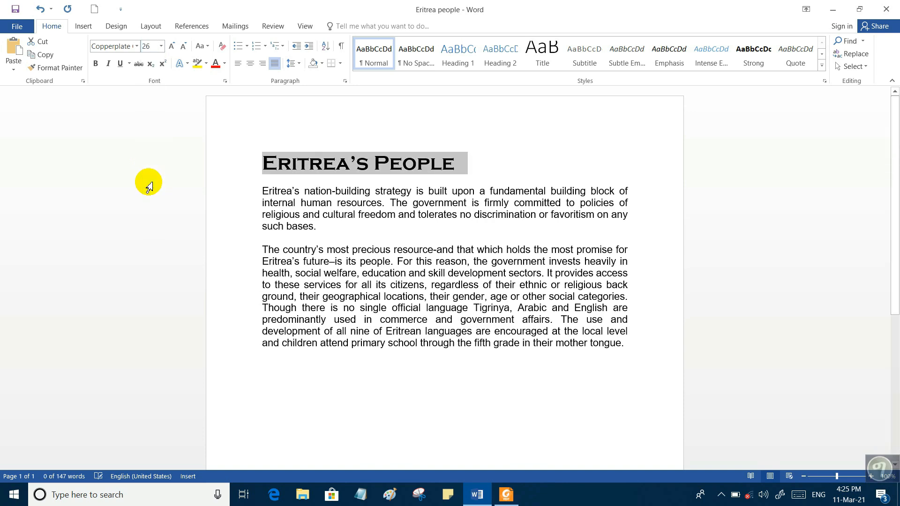
pyautogui.click(185, 185)
pyautogui.click(430, 164)
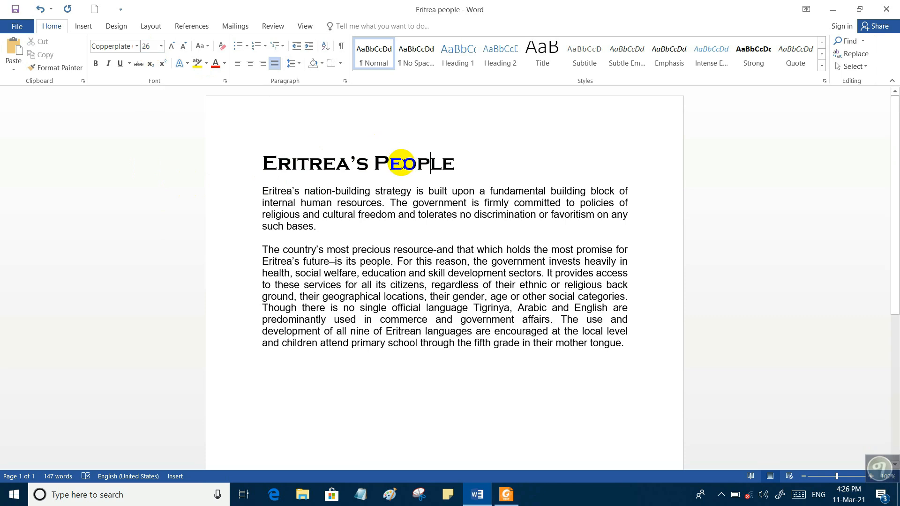
# - Set the font size of both body paragraphs below the title to 16
pyautogui.moveTo(263, 191); pyautogui.dragTo(625, 345)
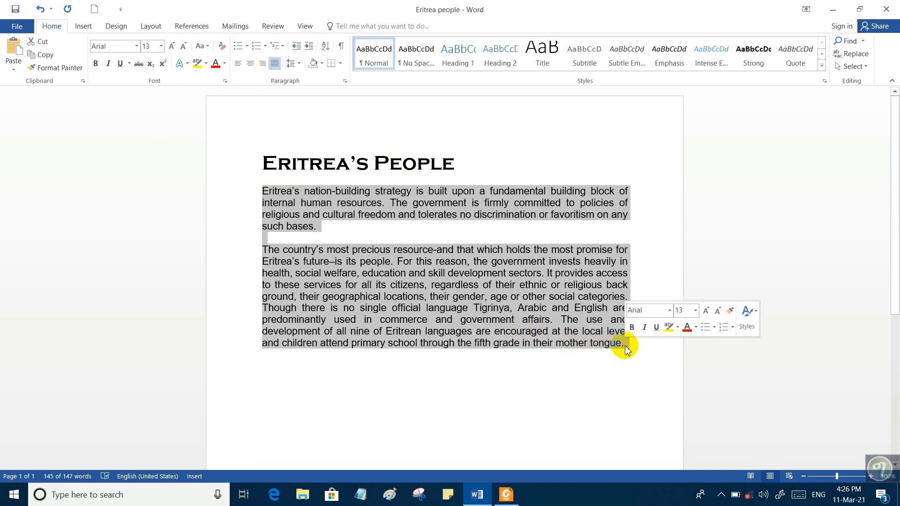
pyautogui.click(697, 311)
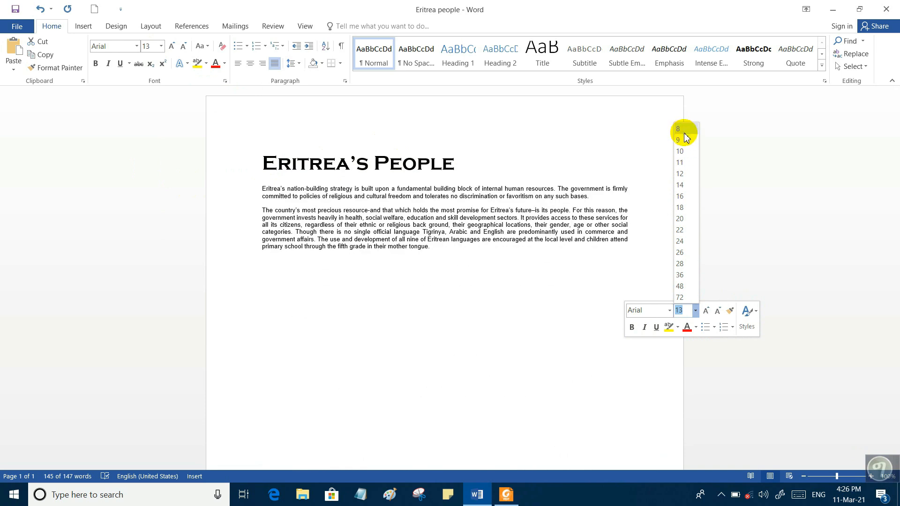
pyautogui.click(687, 196)
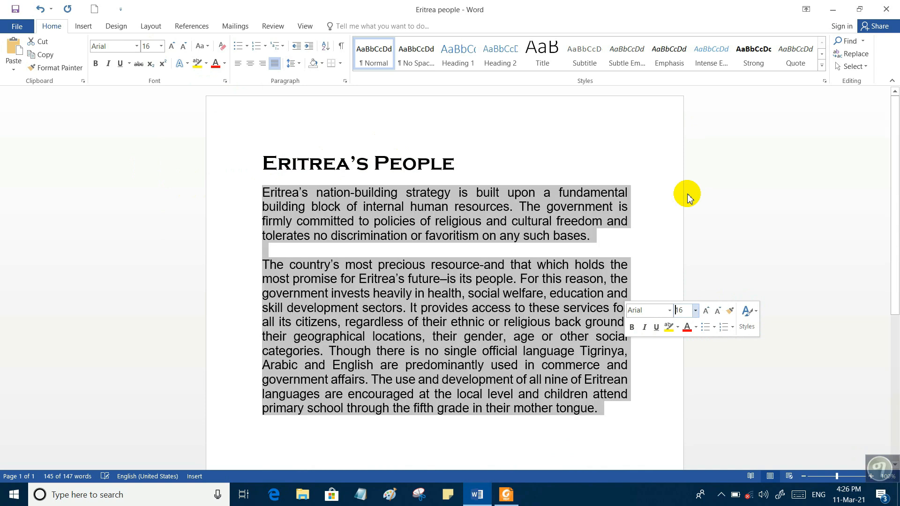
# - Reselect the two body paragraphs and reapply font size 16 to them
pyautogui.click(648, 246)
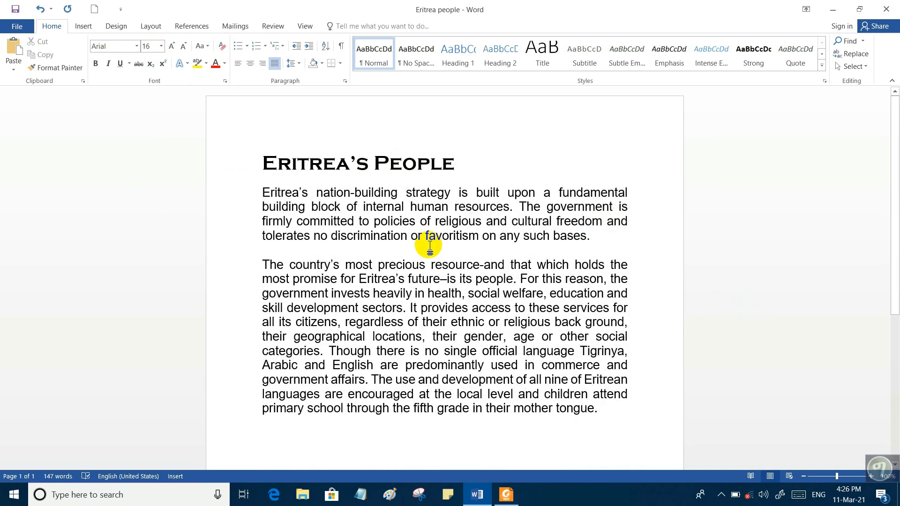
pyautogui.moveTo(602, 414); pyautogui.dragTo(261, 192)
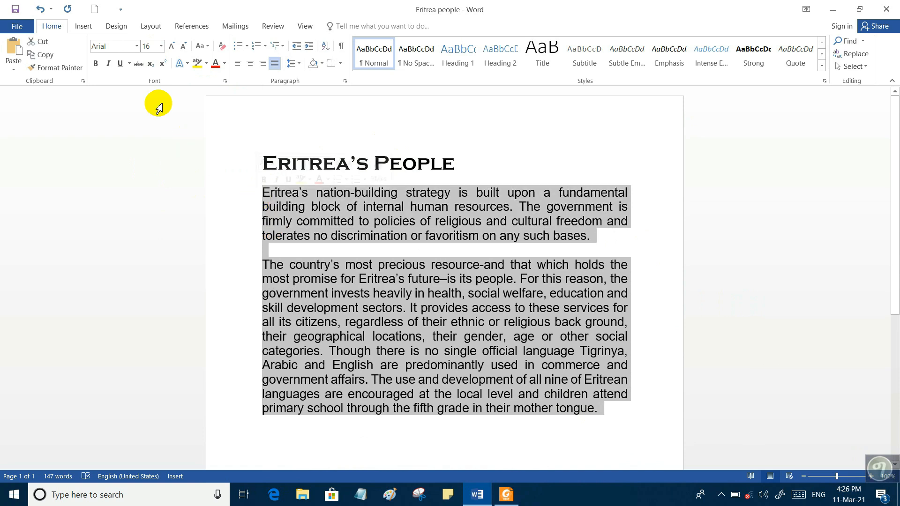
pyautogui.click(161, 46)
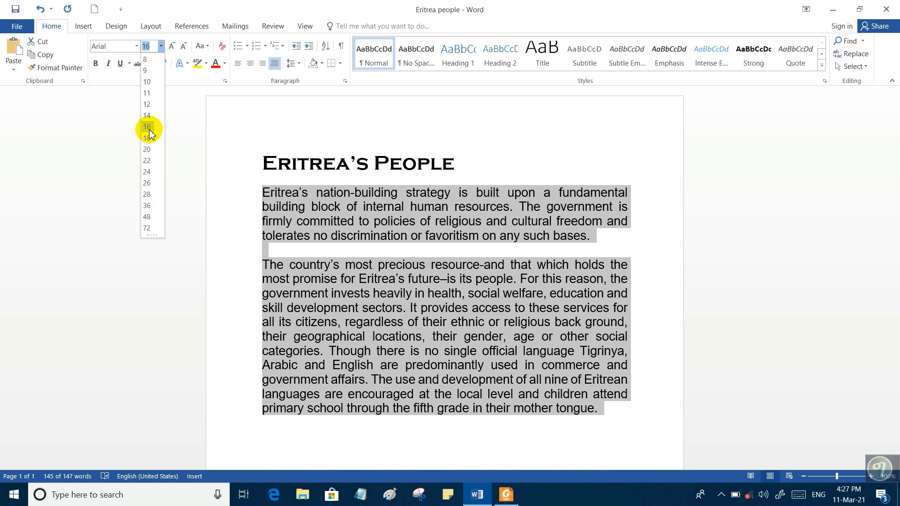
pyautogui.click(148, 127)
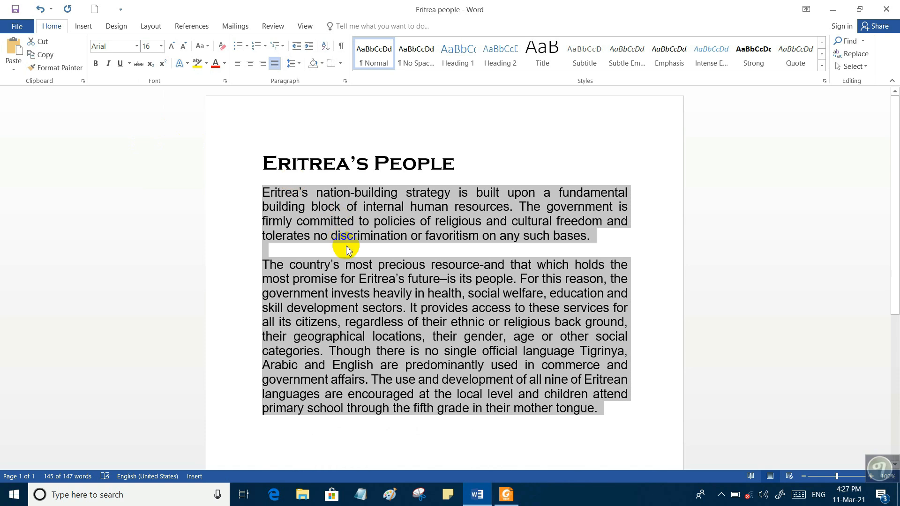
pyautogui.click(347, 250)
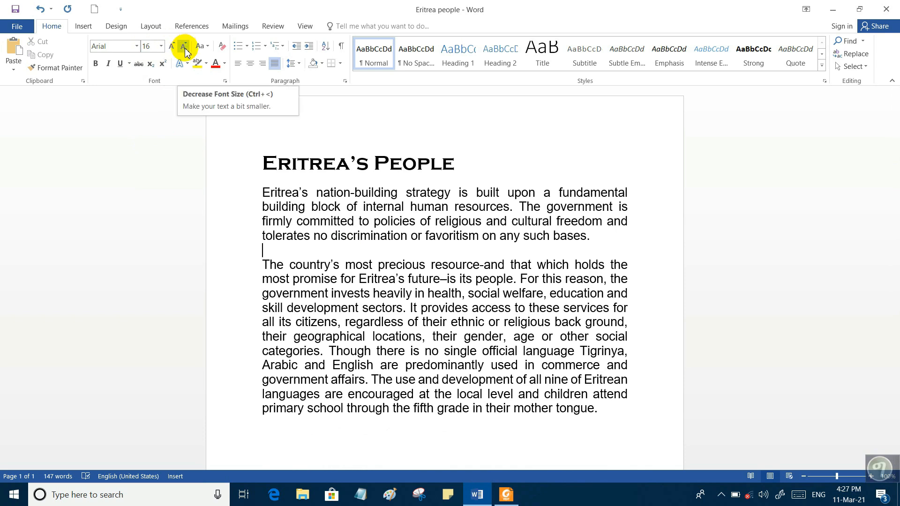
# - Enlarge the title "Eritrea's People" stepwise to font size 48
pyautogui.moveTo(265, 161); pyautogui.dragTo(343, 162)
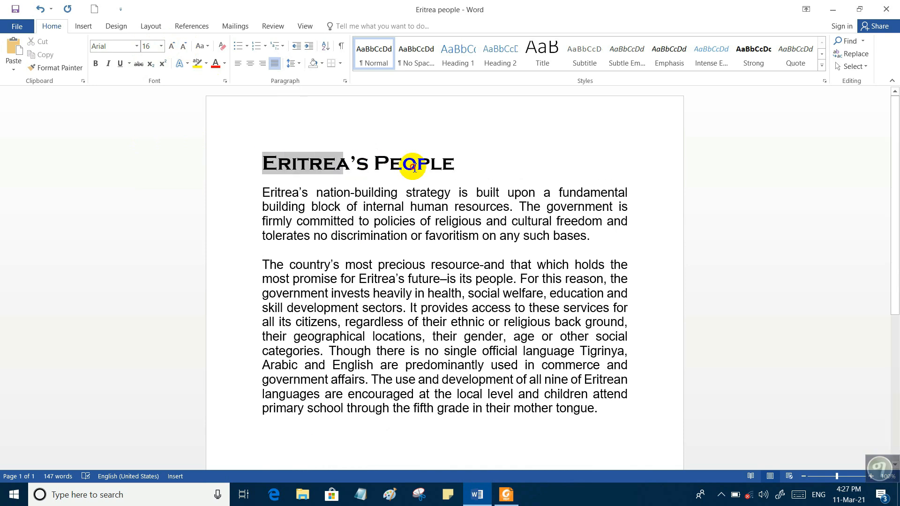
pyautogui.moveTo(414, 167); pyautogui.dragTo(464, 165)
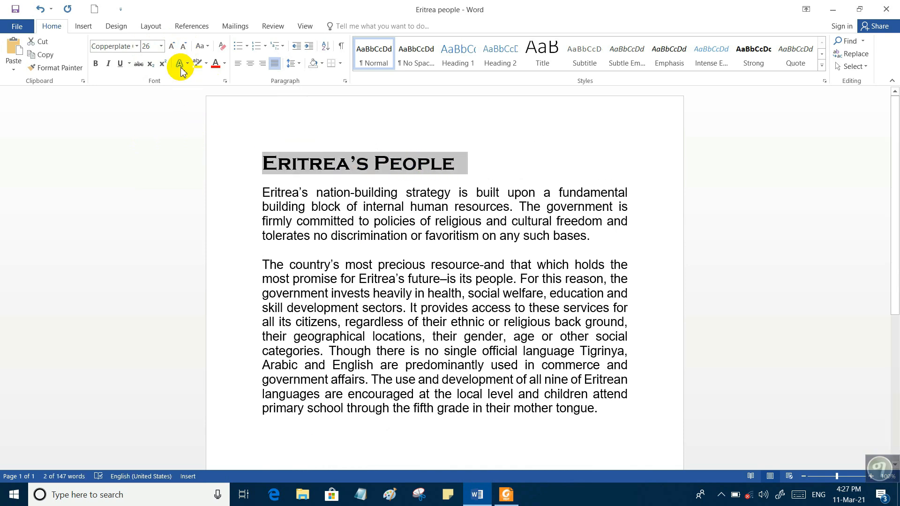
pyautogui.click(171, 46)
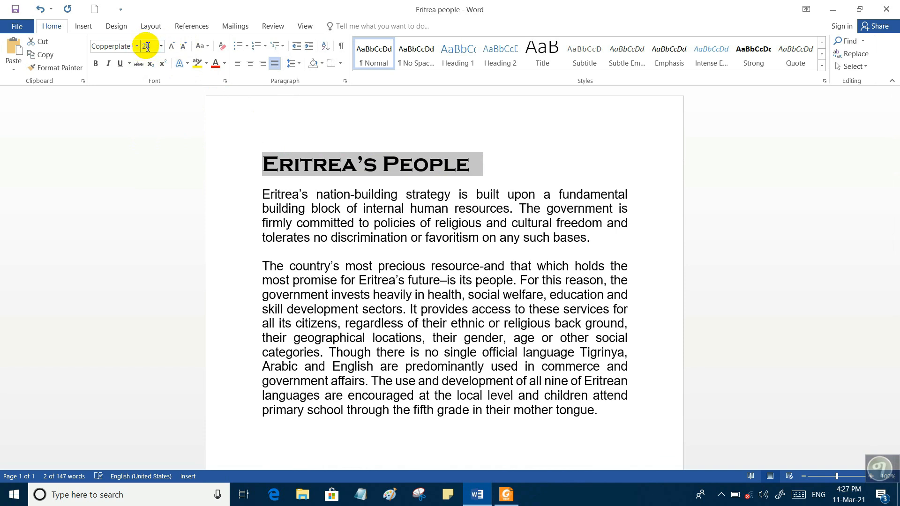
pyautogui.click(172, 48)
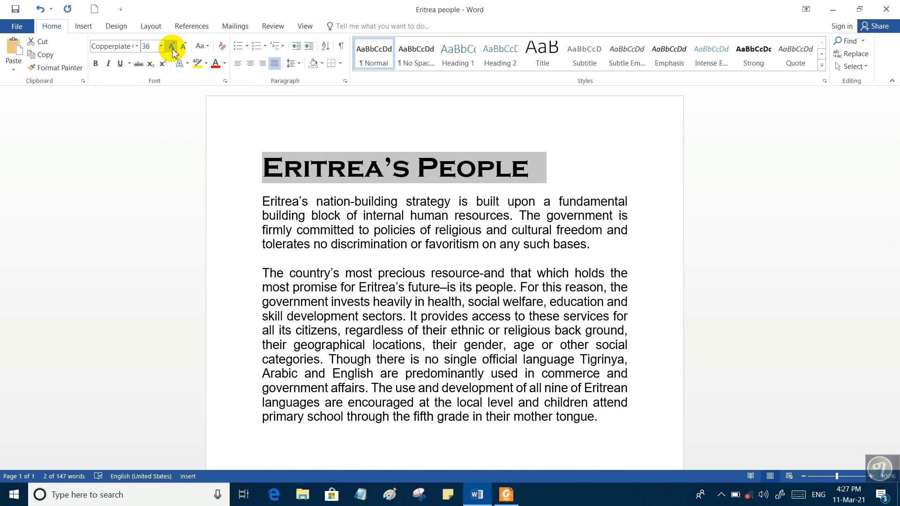
pyautogui.click(173, 49)
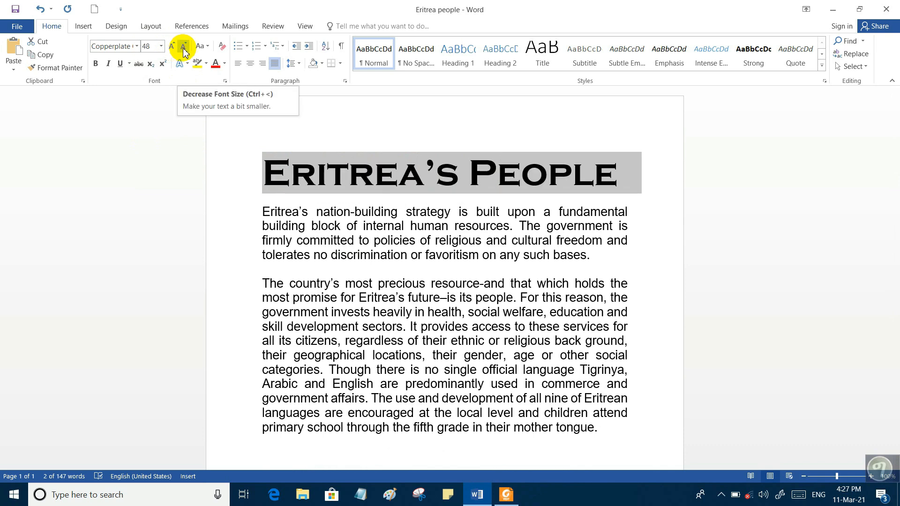
# - Shrink the title "Eritrea's People" stepwise to font size 16
pyautogui.click(183, 49)
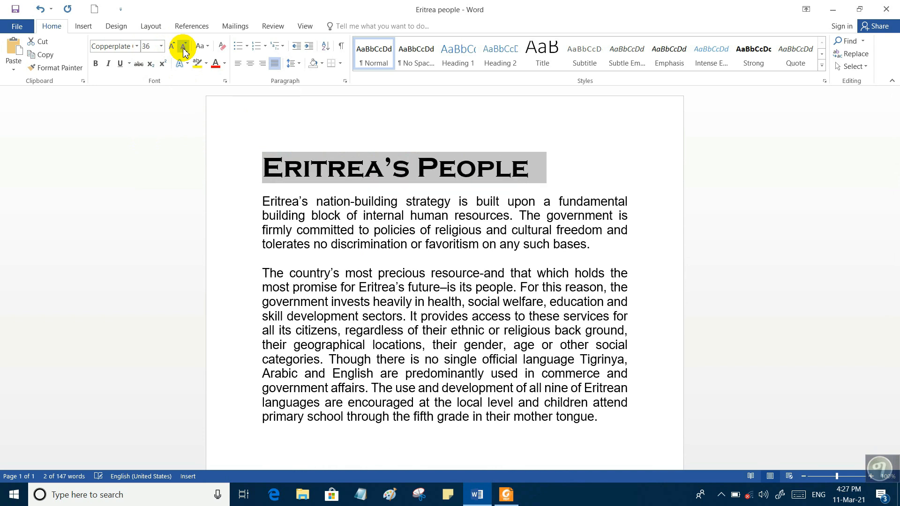
pyautogui.click(184, 50)
pyautogui.click(183, 49)
pyautogui.click(183, 50)
pyautogui.click(183, 49)
pyautogui.click(183, 49)
pyautogui.click(183, 50)
pyautogui.click(183, 50)
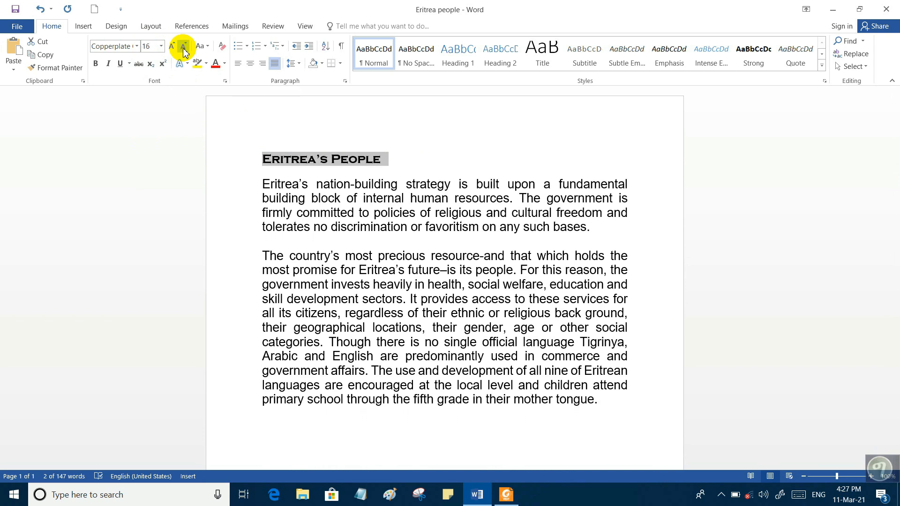
# - Enlarge the title "Eritrea's People" stepwise to font size 24
pyautogui.click(172, 48)
pyautogui.click(172, 49)
pyautogui.click(172, 48)
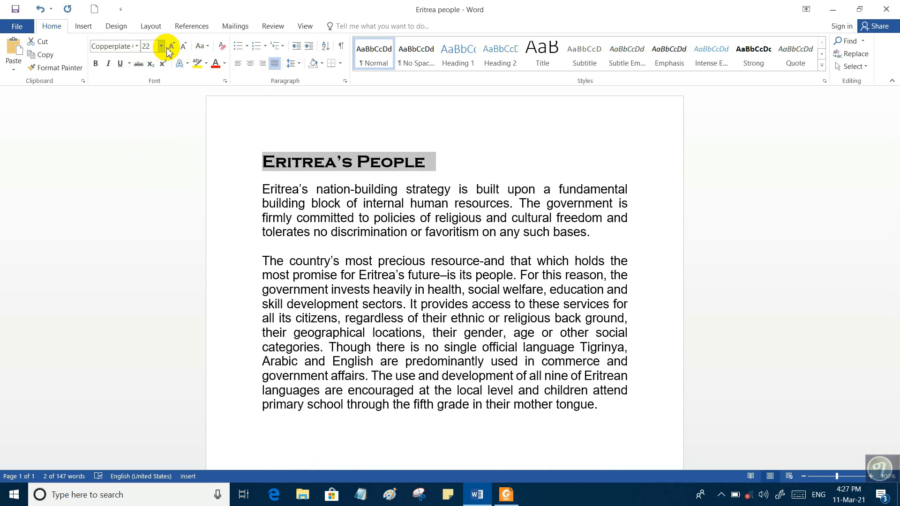
pyautogui.click(172, 48)
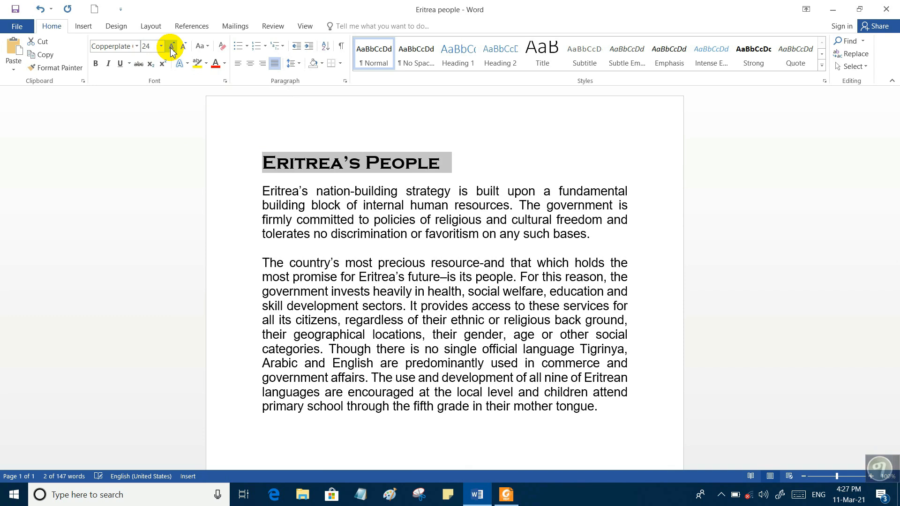
# - Enlarge both body paragraphs below the title stepwise to font size 22
pyautogui.moveTo(401, 306); pyautogui.dragTo(600, 410)
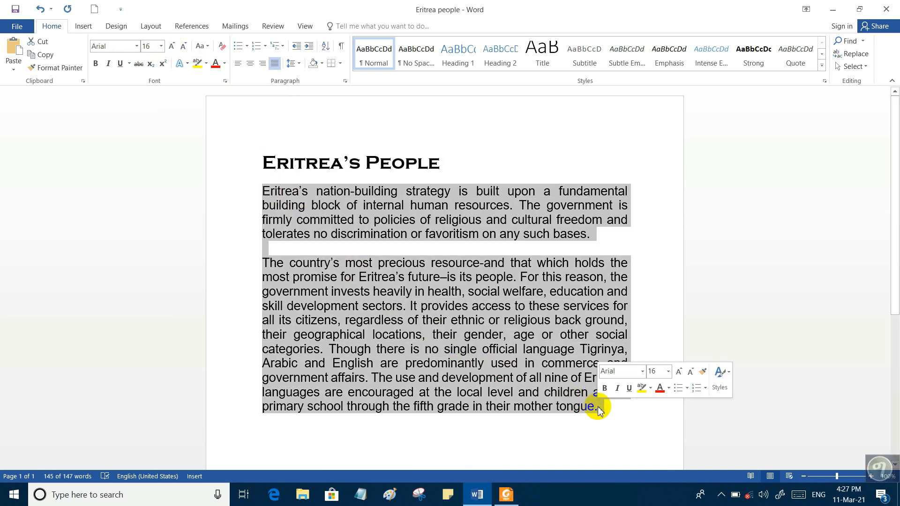
pyautogui.click(680, 374)
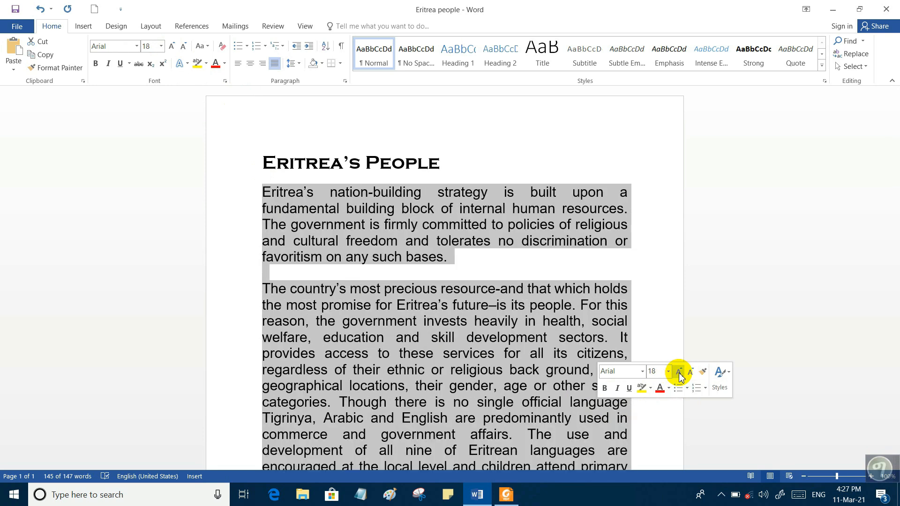
pyautogui.click(681, 374)
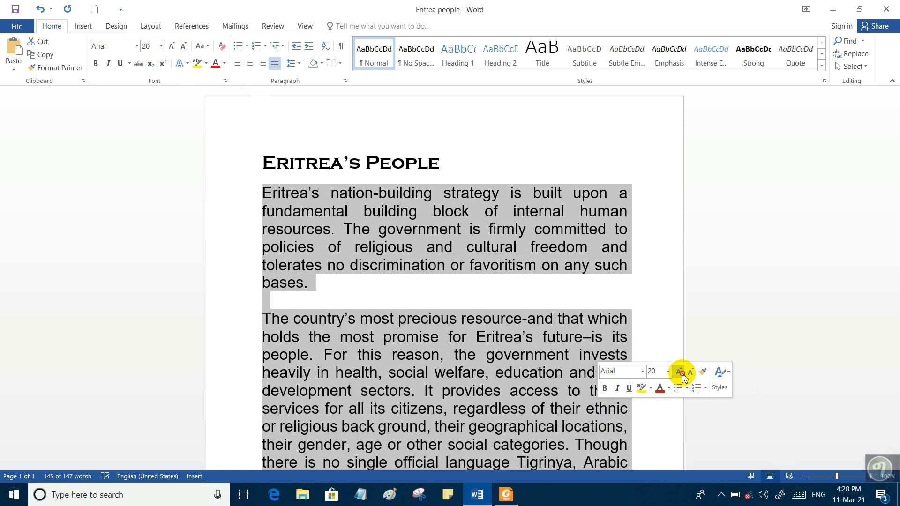
pyautogui.click(683, 377)
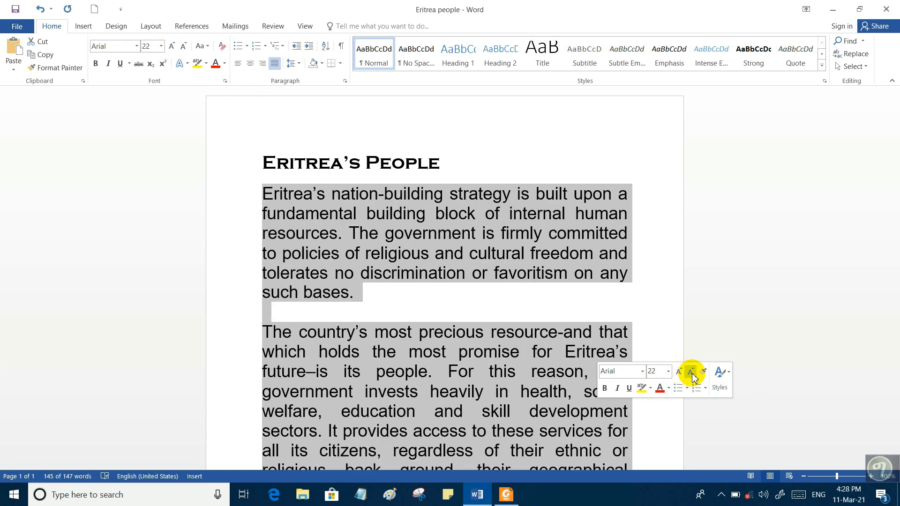
# - Shrink both body paragraphs stepwise to font size 16 and deselect them
pyautogui.click(692, 373)
pyautogui.click(692, 373)
pyautogui.click(693, 373)
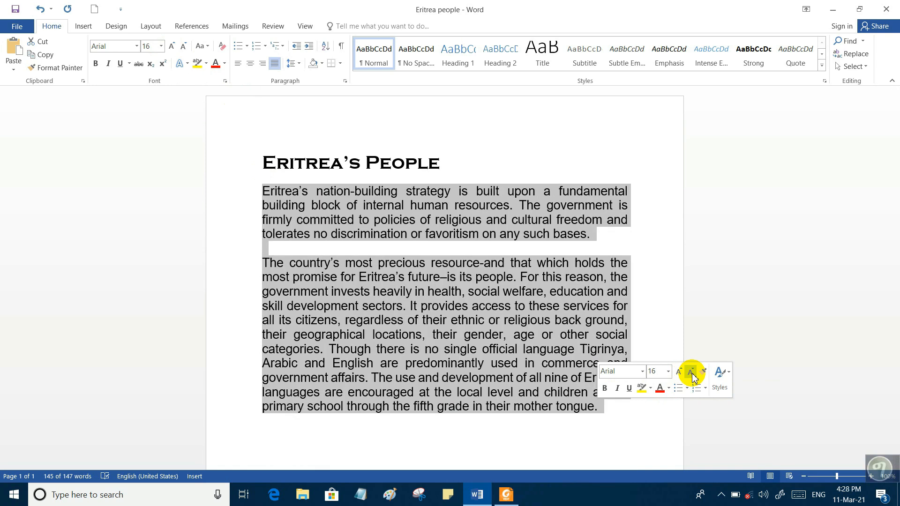
pyautogui.click(669, 307)
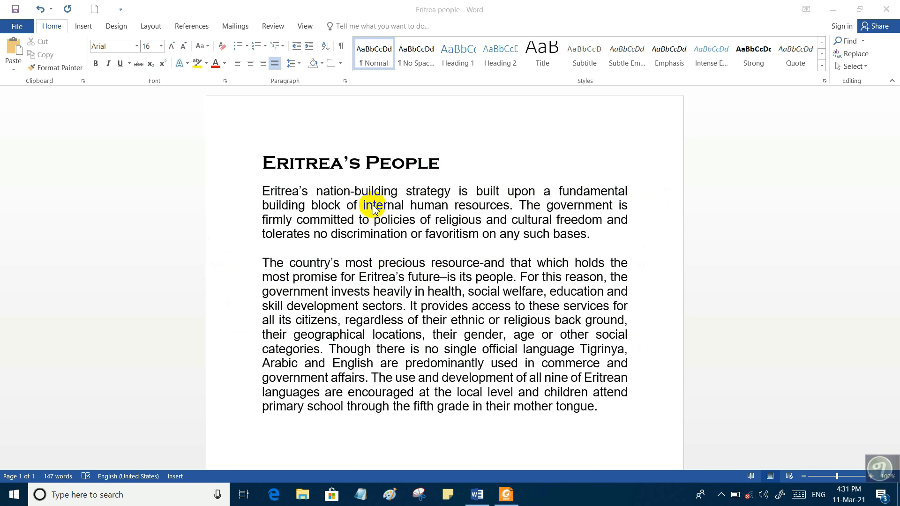
# - Underline the title "Eritrea's People" with a single line
pyautogui.moveTo(261, 162); pyautogui.dragTo(427, 169)
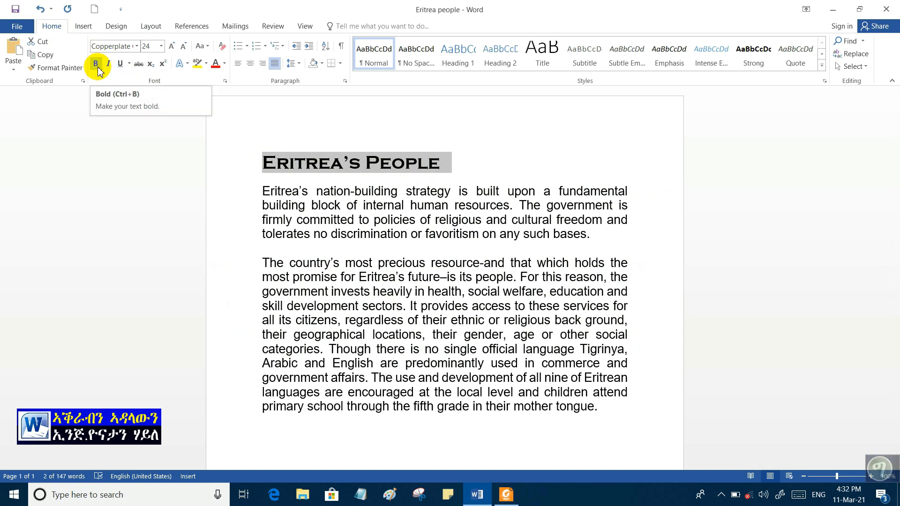
pyautogui.click(130, 64)
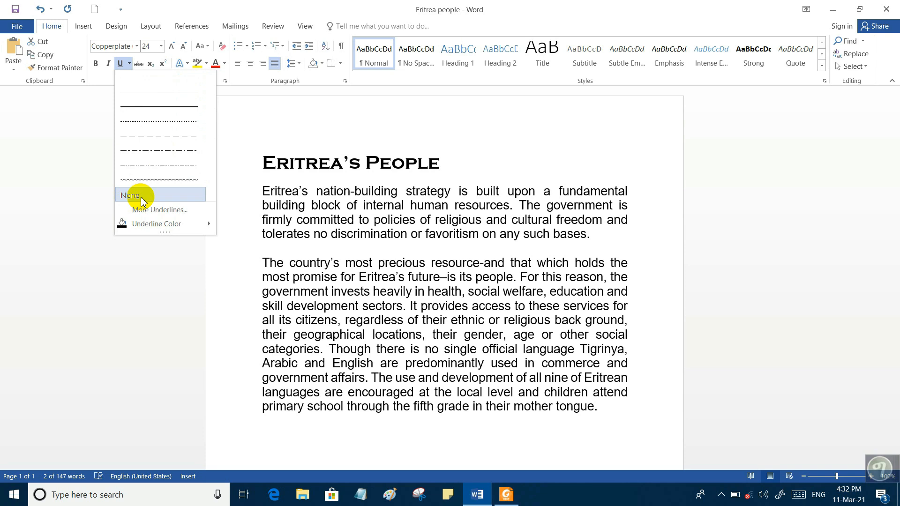
pyautogui.click(151, 78)
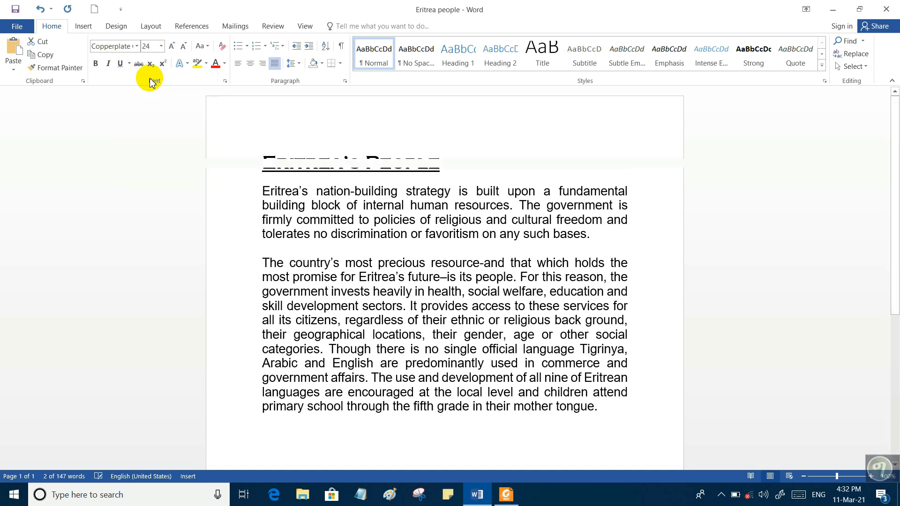
pyautogui.click(297, 179)
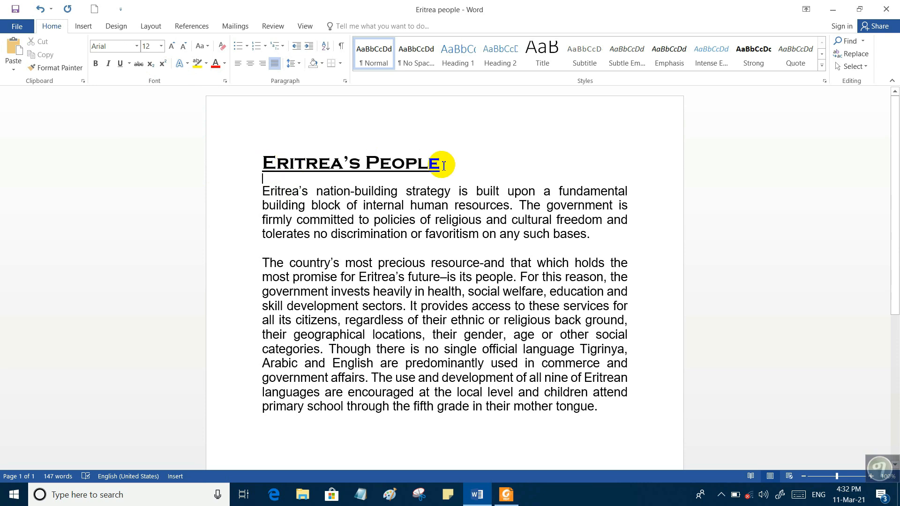
# - Change the underline of the title "Eritrea's People" to a double line
pyautogui.moveTo(443, 166); pyautogui.dragTo(262, 167)
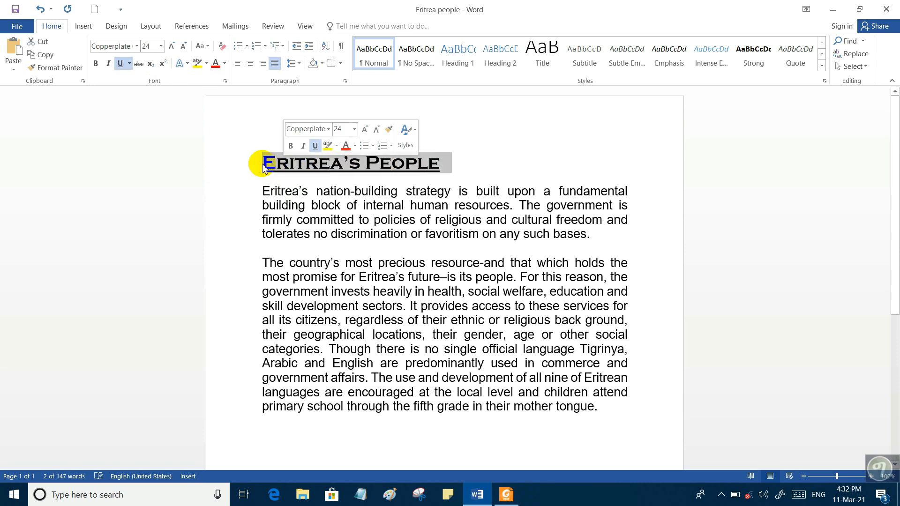
pyautogui.click(129, 63)
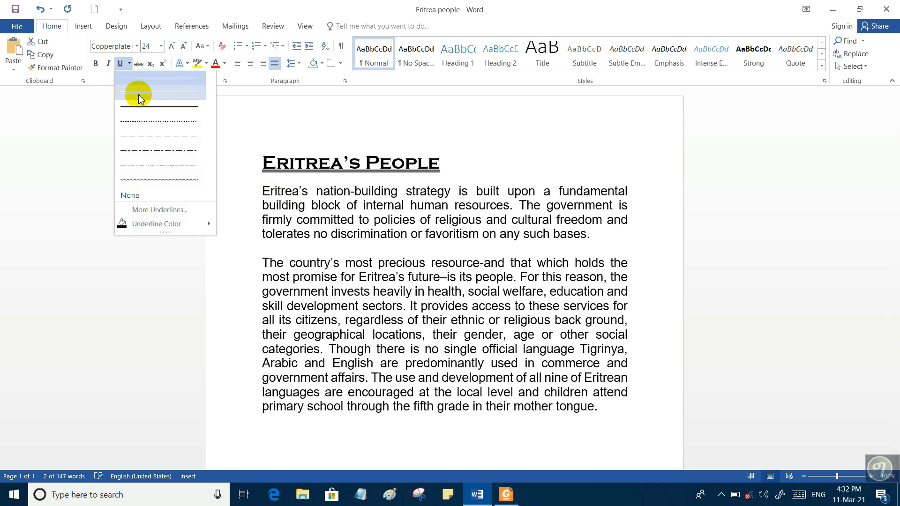
pyautogui.click(136, 93)
pyautogui.click(284, 187)
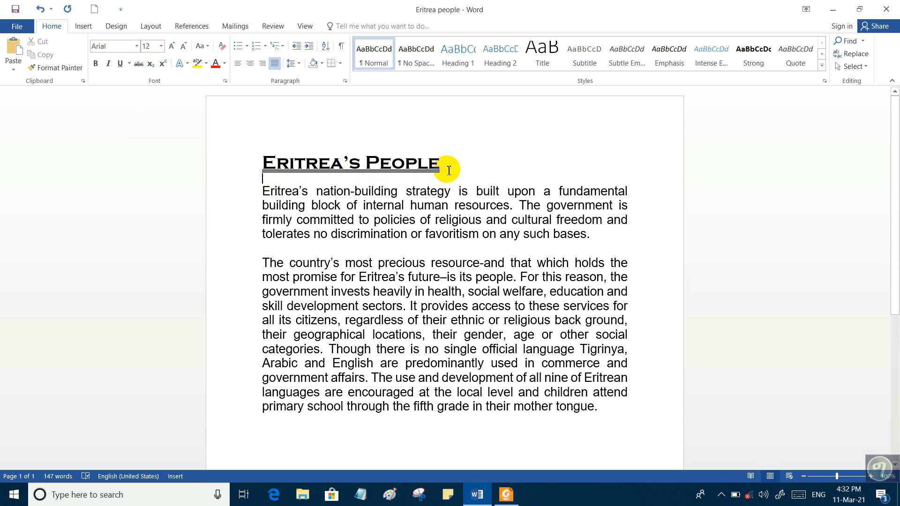
# - Change the underline of the title "Eritrea's People" to a dashed line
pyautogui.moveTo(446, 164); pyautogui.dragTo(287, 153)
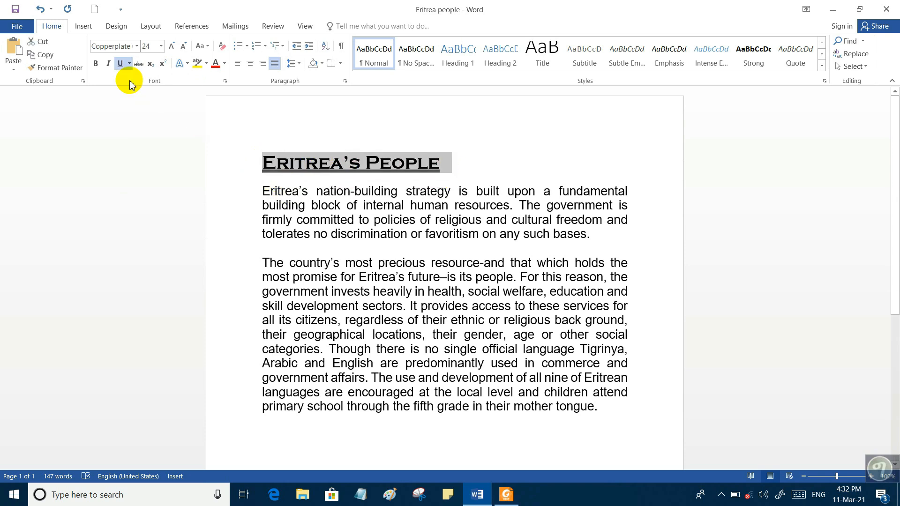
pyautogui.click(129, 63)
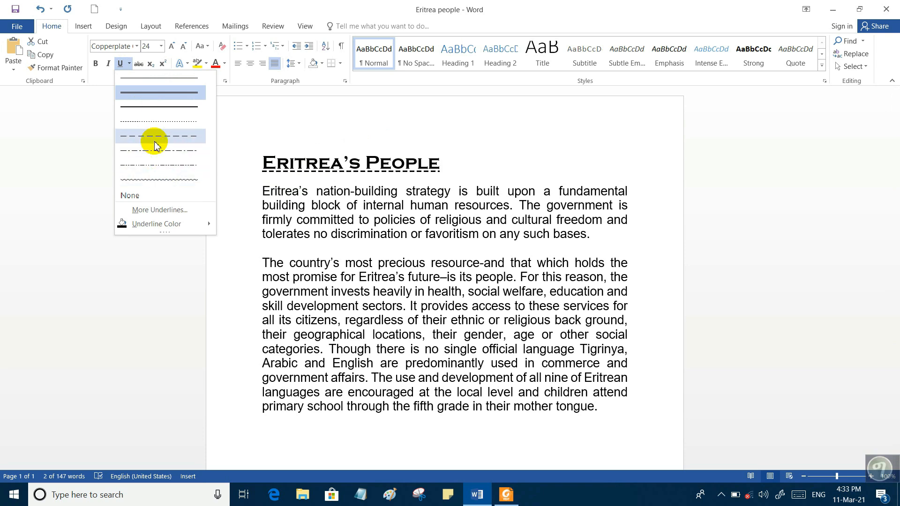
pyautogui.click(192, 138)
pyautogui.click(251, 184)
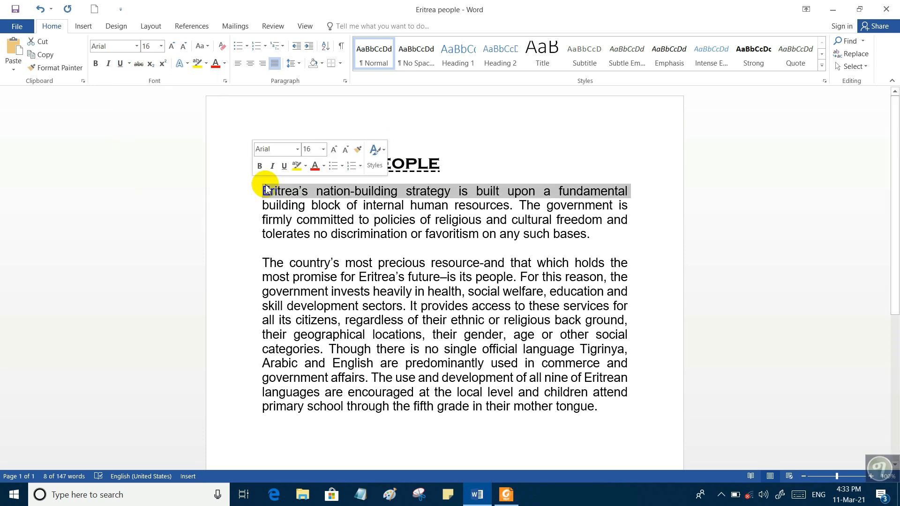
# - Remove the underline from the title "Eritrea's People" by setting its underline style to None
pyautogui.click(445, 165)
pyautogui.moveTo(444, 165); pyautogui.dragTo(261, 163)
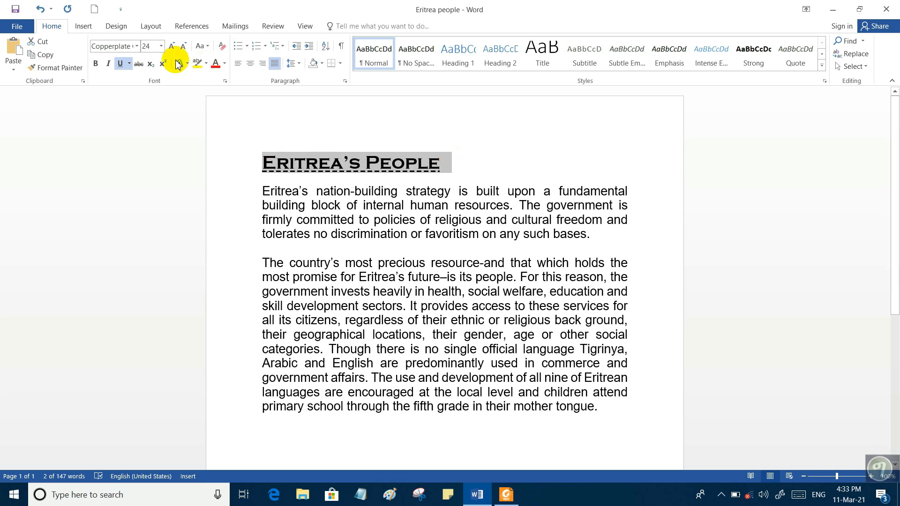
pyautogui.click(130, 65)
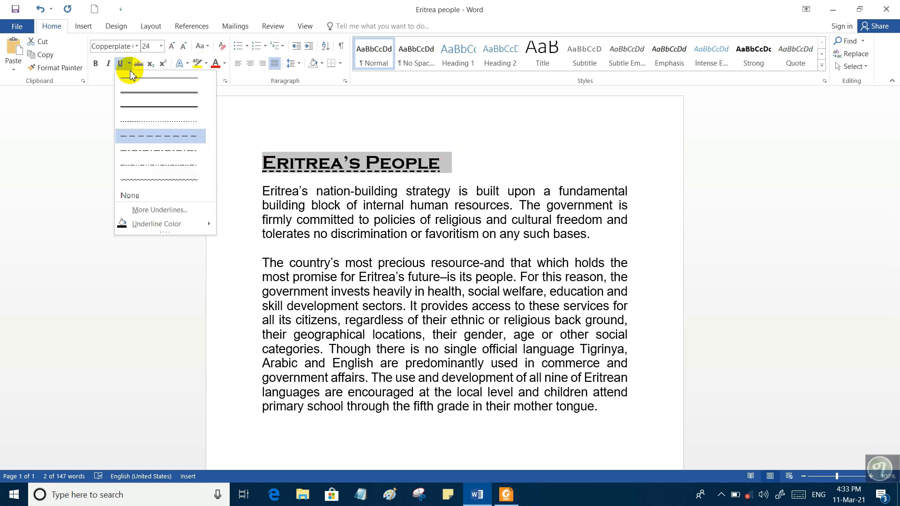
pyautogui.click(138, 199)
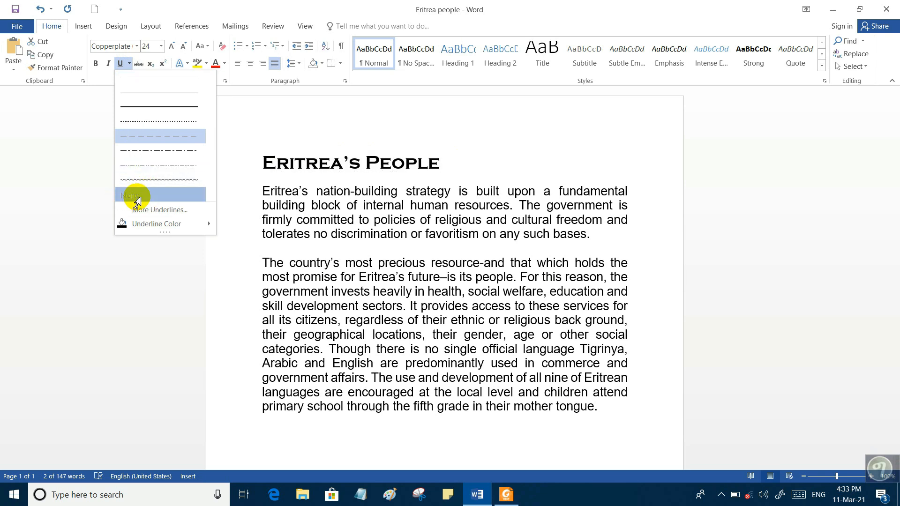
pyautogui.click(445, 162)
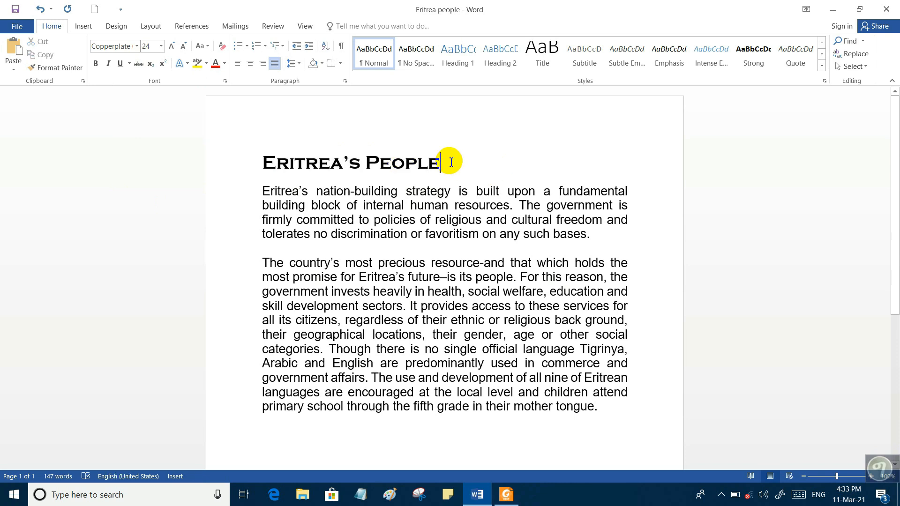
# - Apply a double underline to the title "Eritrea's People" and leave the title selected
pyautogui.moveTo(447, 162); pyautogui.dragTo(255, 161)
pyautogui.click(129, 64)
pyautogui.click(129, 89)
pyautogui.click(470, 172)
pyautogui.moveTo(444, 161); pyautogui.dragTo(281, 162)
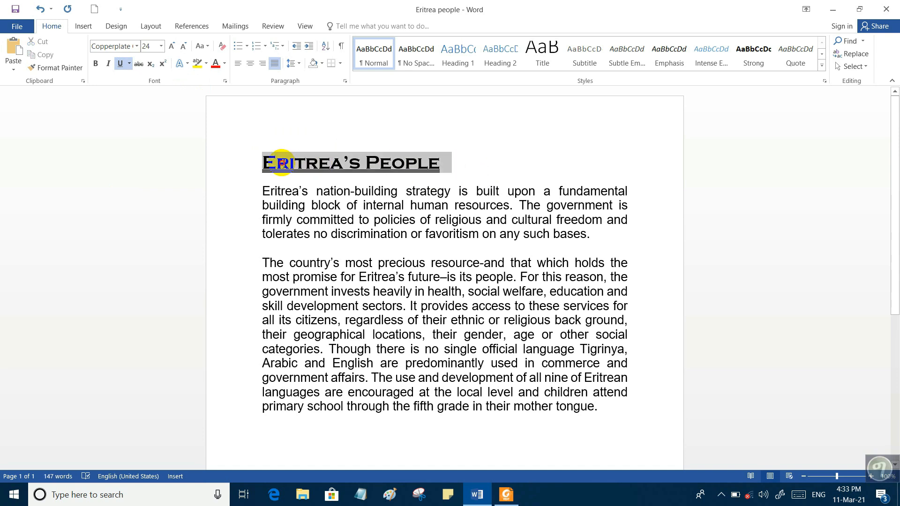
# - Replace the double underline of the title "Eritrea's People" with a thick underline
pyautogui.click(120, 63)
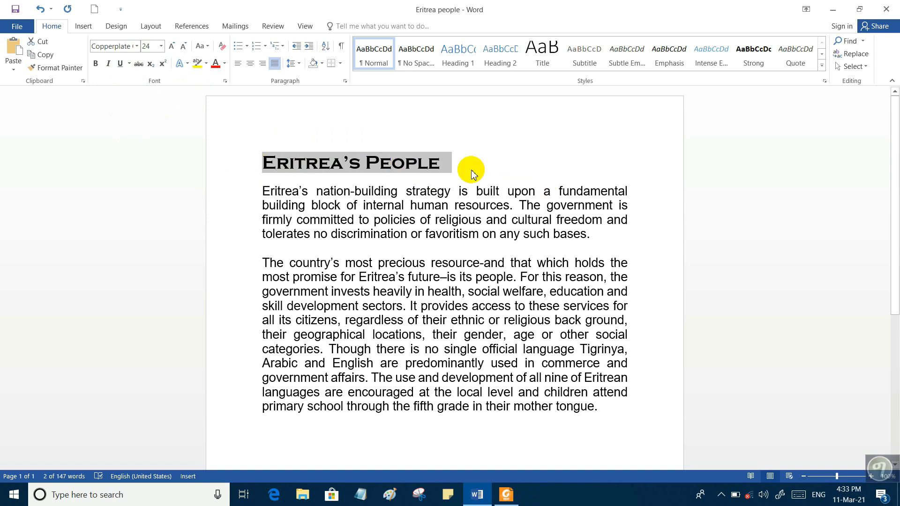
pyautogui.click(129, 64)
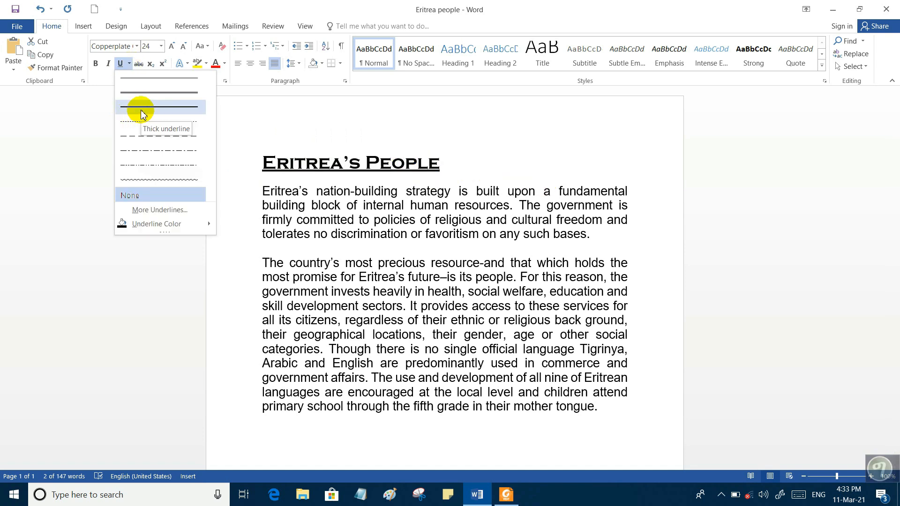
pyautogui.click(143, 114)
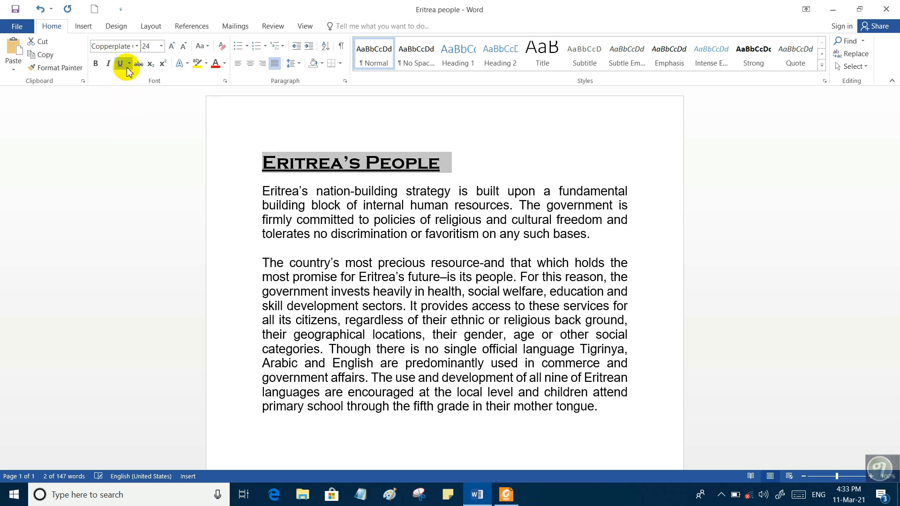
# - Set the underline color of the title "Eritrea's People" to red and deselect the title
pyautogui.click(129, 66)
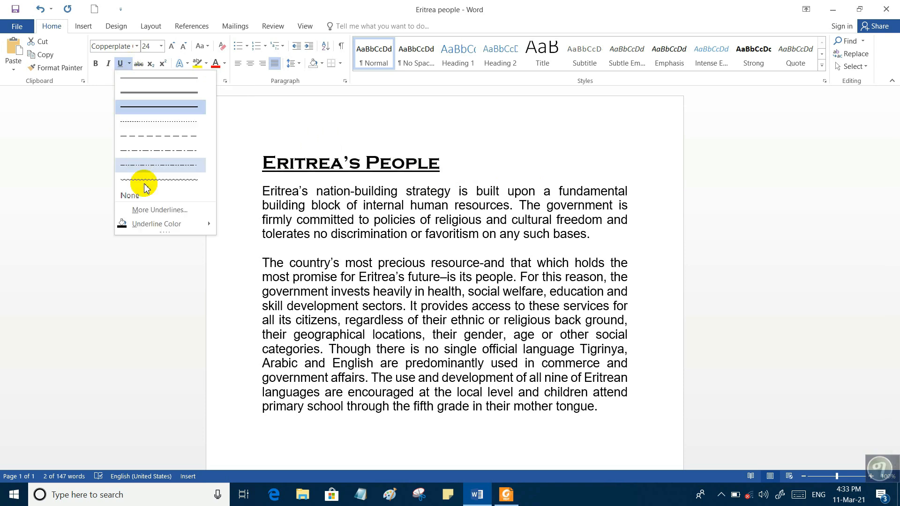
pyautogui.moveTo(158, 228)
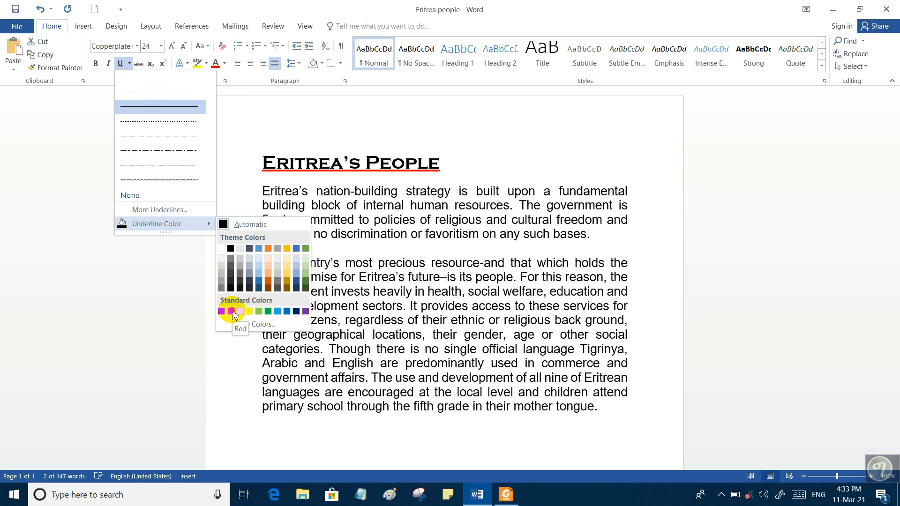
pyautogui.click(231, 312)
pyautogui.click(502, 170)
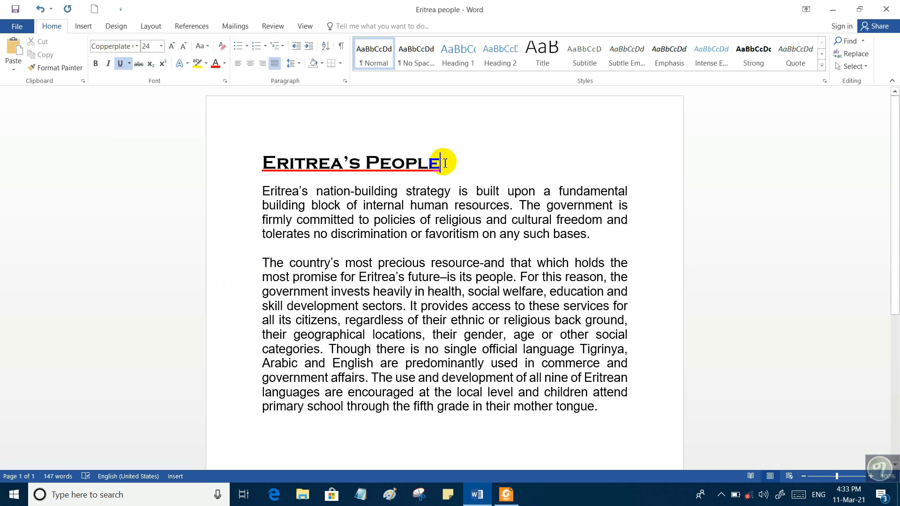
# - Open the Font settings for the title "Eritrea's People" from its underline options and choose the Cooper Black font
pyautogui.moveTo(445, 163); pyautogui.dragTo(241, 155)
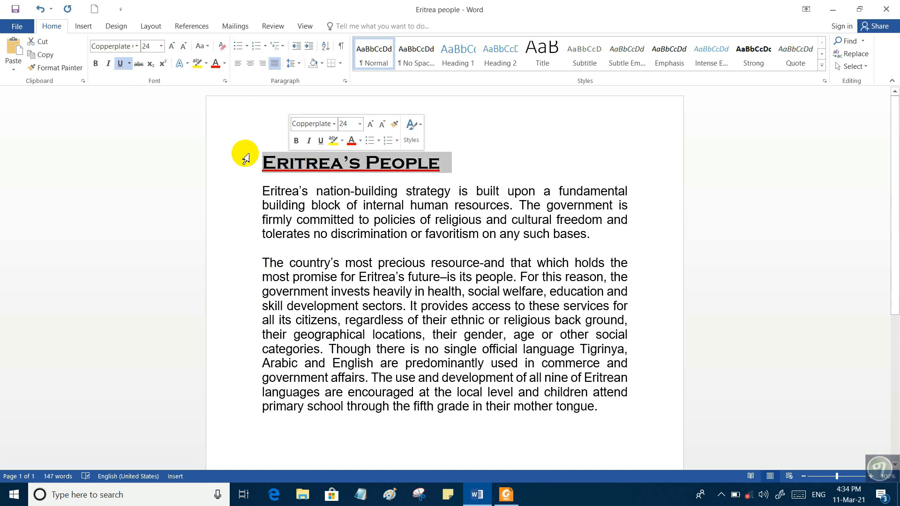
pyautogui.click(130, 65)
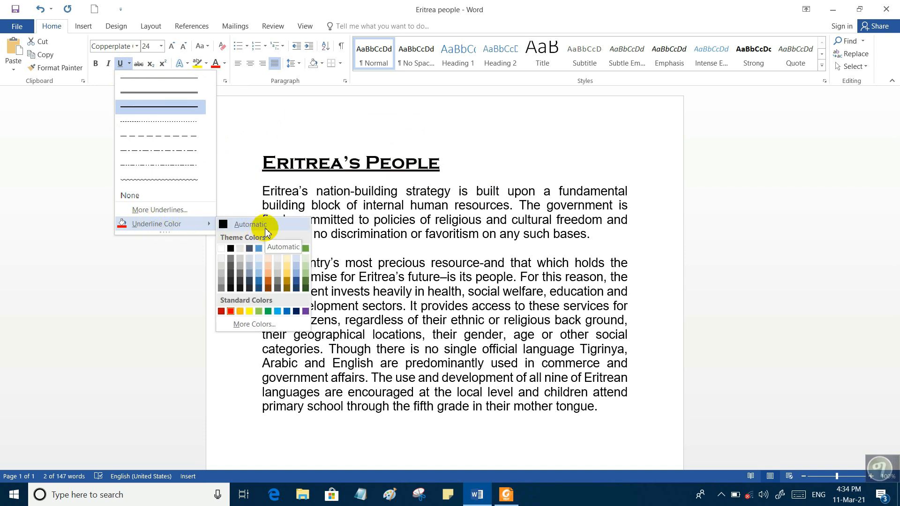
pyautogui.click(171, 214)
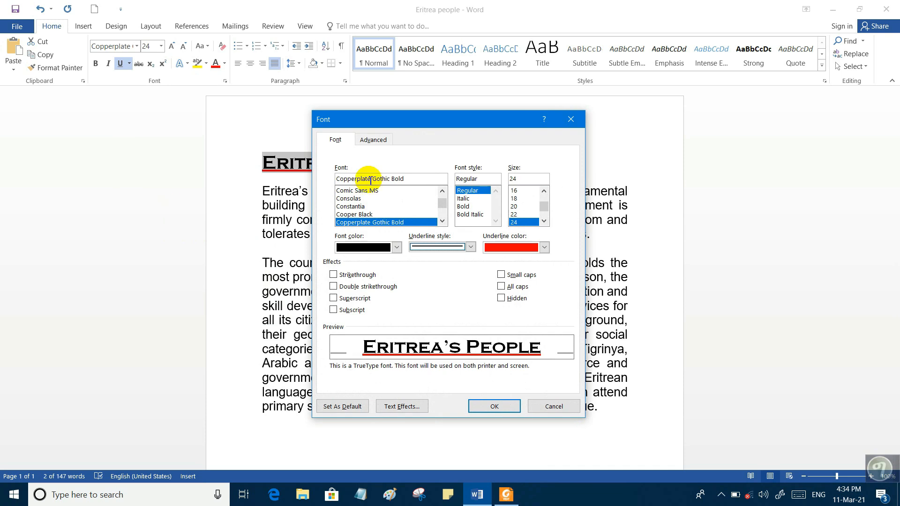
pyautogui.moveTo(431, 122); pyautogui.dragTo(710, 110)
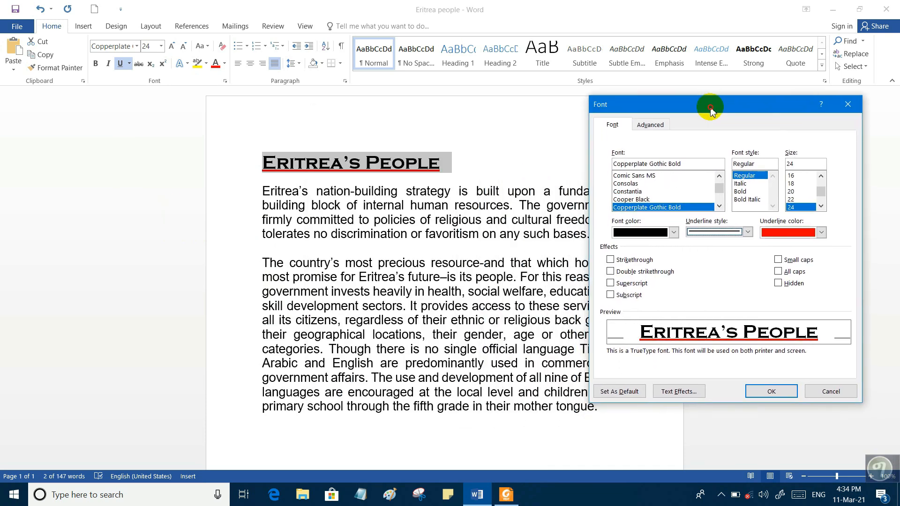
pyautogui.click(637, 200)
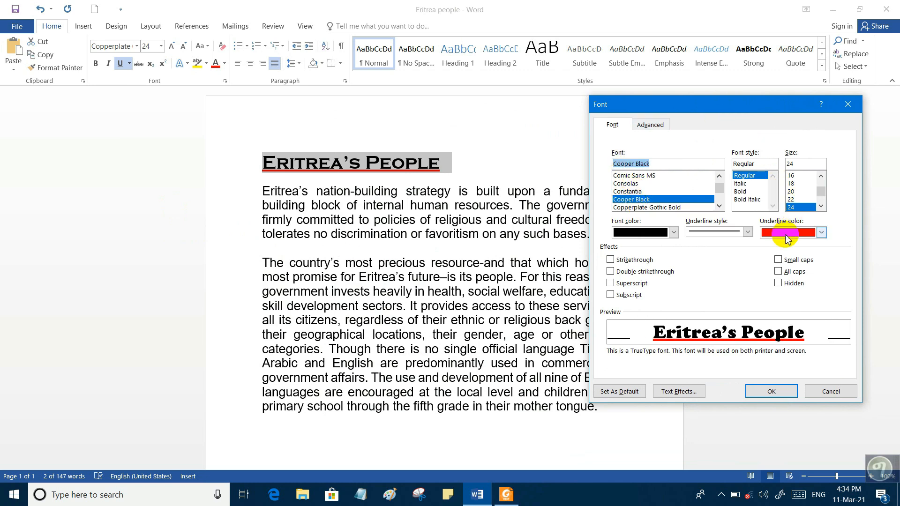
# - In the Font settings, set the title's underline style to double wavy and its underline color to green
pyautogui.click(750, 233)
pyautogui.moveTo(749, 257)
pyautogui.mouseDown()
pyautogui.moveTo(747, 283)
pyautogui.moveTo(748, 249)
pyautogui.moveTo(747, 300)
pyautogui.mouseUp()
pyautogui.click(710, 296)
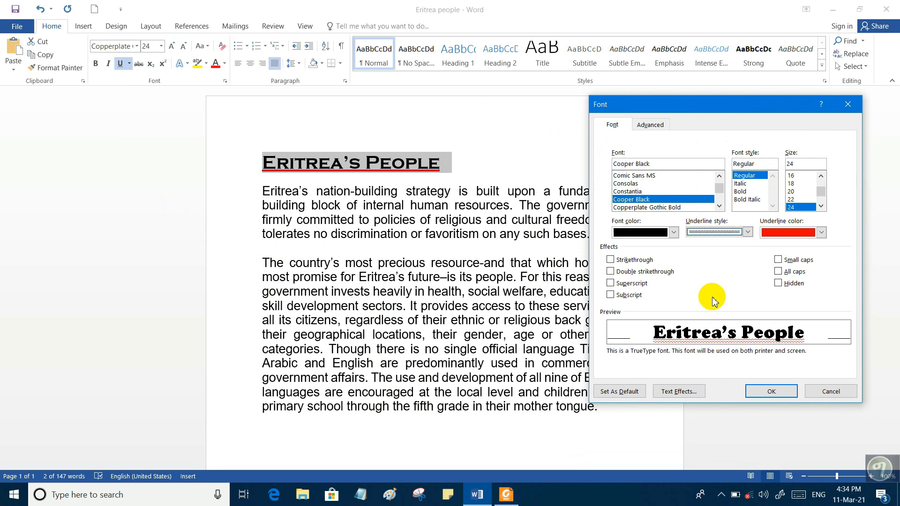
pyautogui.click(821, 232)
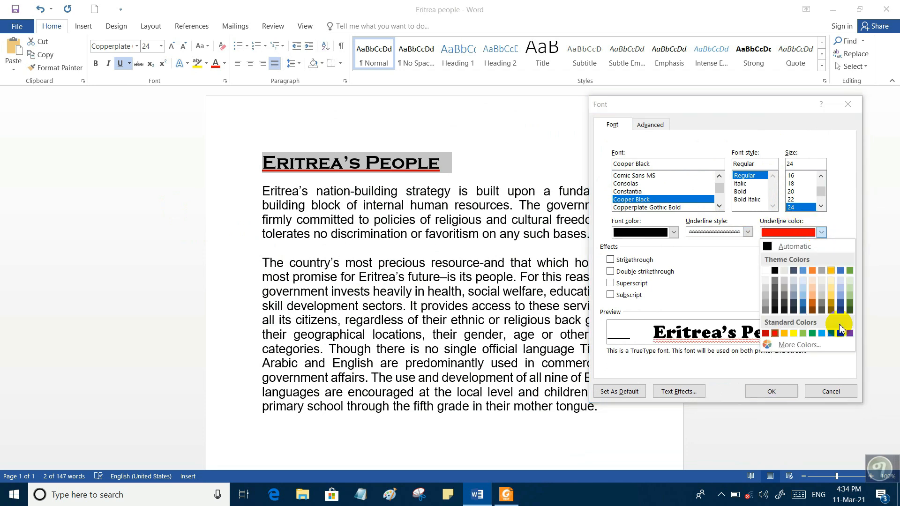
pyautogui.click(812, 334)
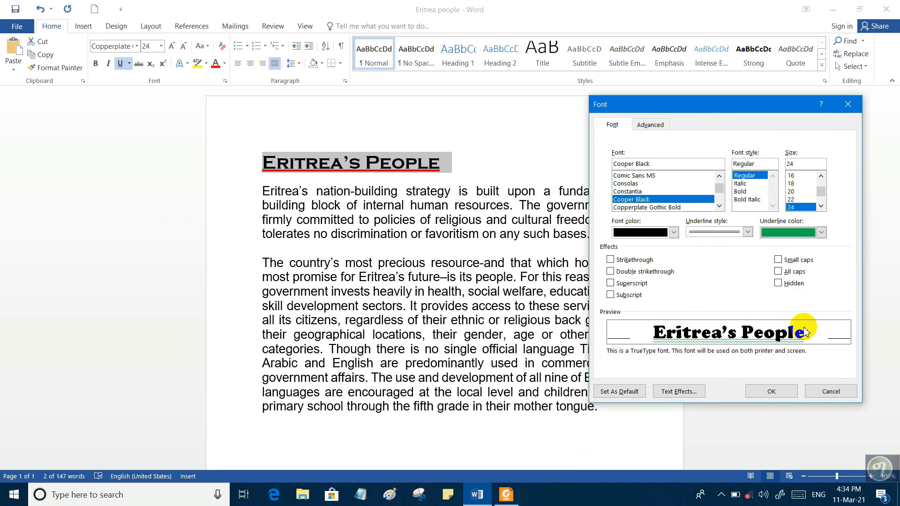
# - Set the title's underline style to thick dashed and its underline color to red, and apply the Font settings
pyautogui.click(749, 232)
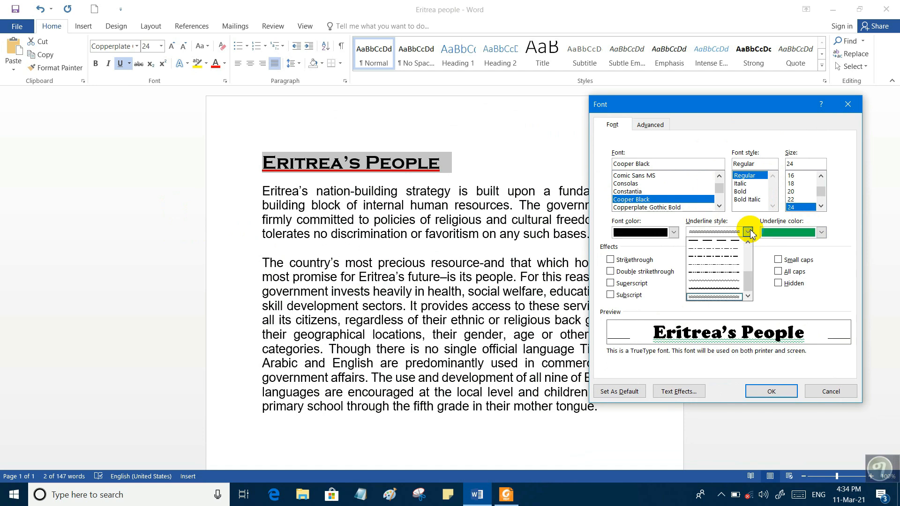
pyautogui.click(726, 244)
pyautogui.click(822, 232)
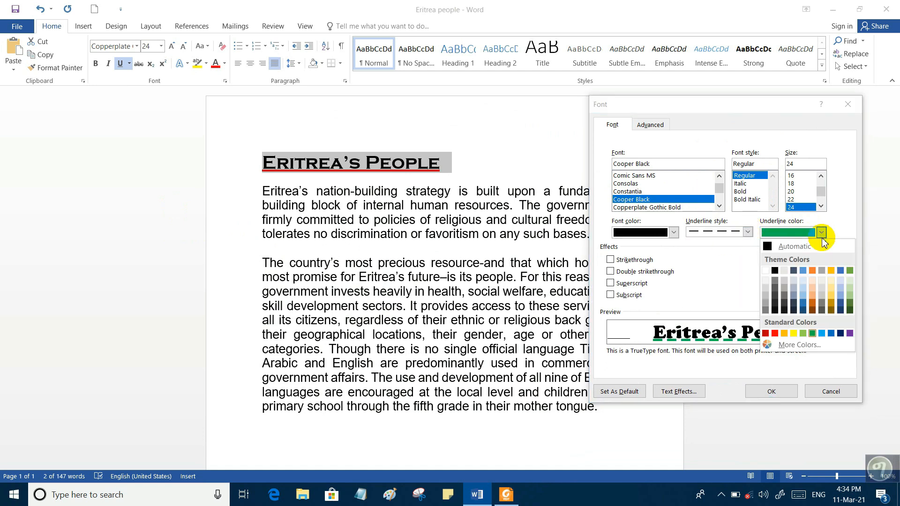
pyautogui.click(775, 335)
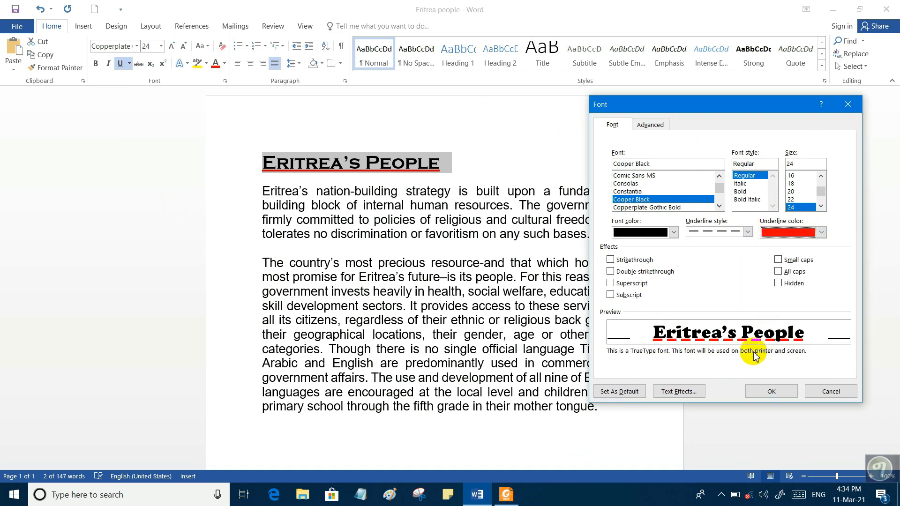
pyautogui.click(772, 392)
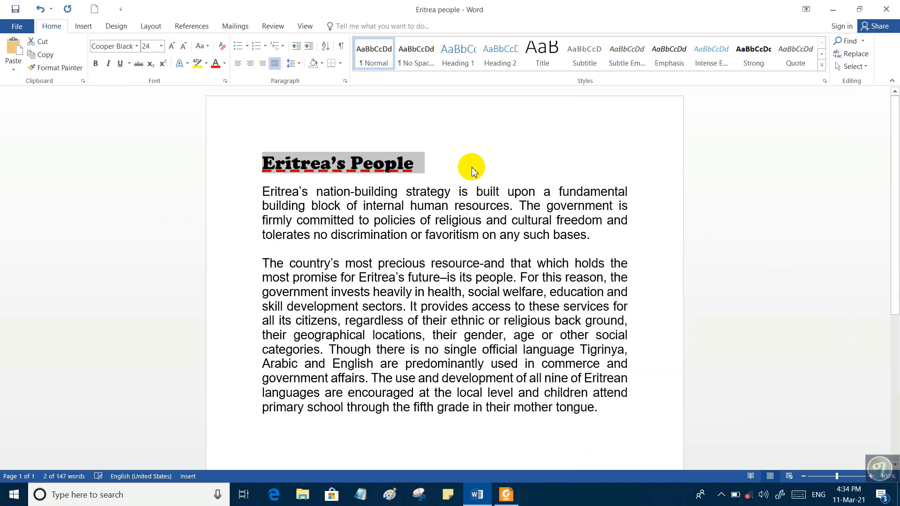
pyautogui.click(470, 165)
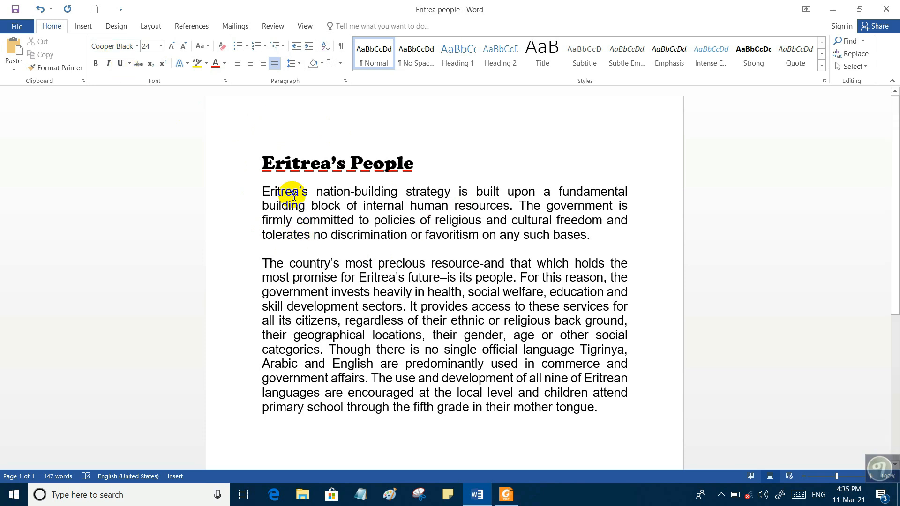
# - Italicize the title "Eritrea's People", switching the italic style off and on again for comparison
pyautogui.moveTo(263, 163); pyautogui.dragTo(420, 163)
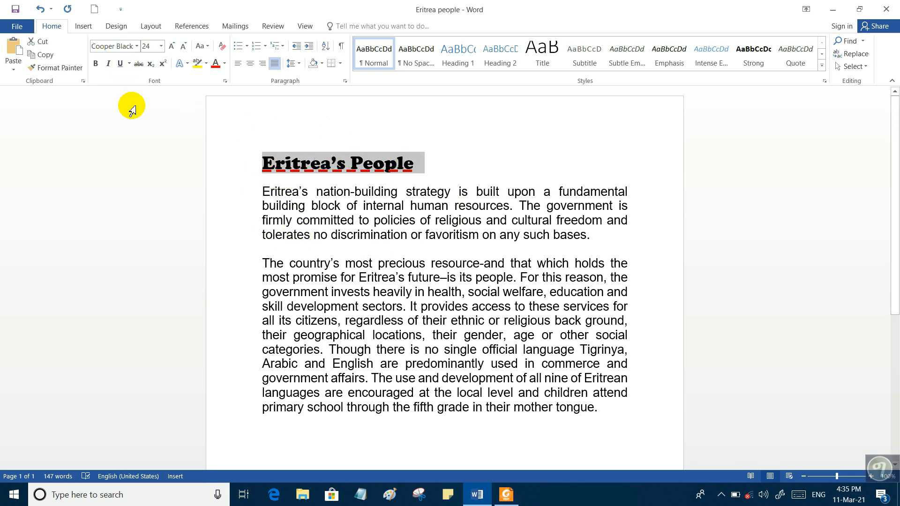
pyautogui.click(109, 70)
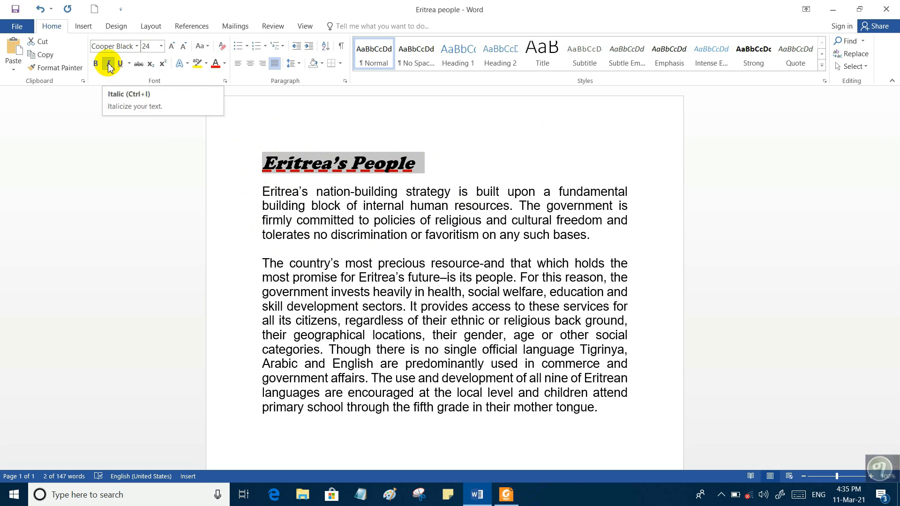
pyautogui.click(108, 68)
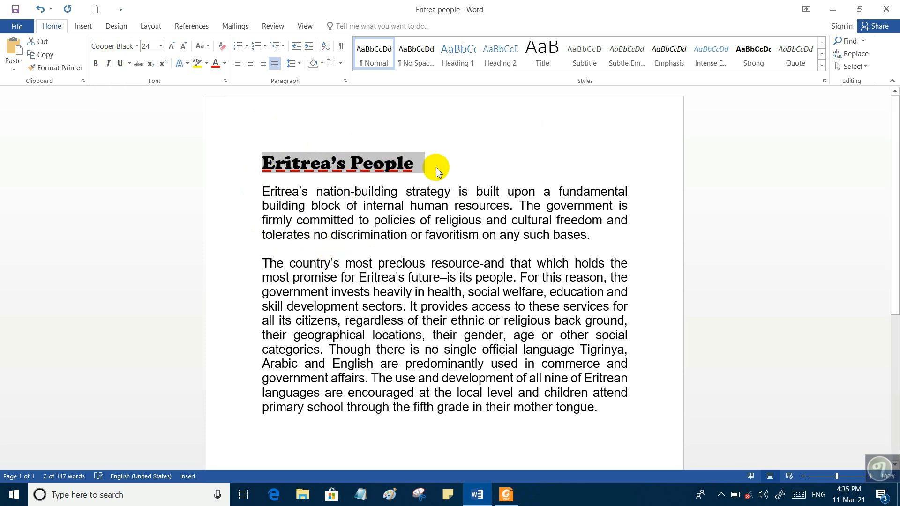
pyautogui.click(108, 63)
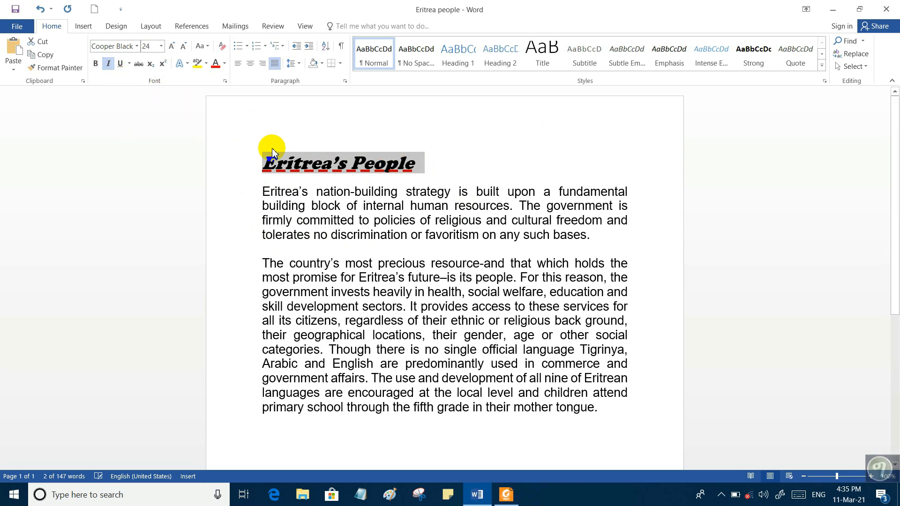
# - Italicize the first body paragraph, which starts with "Eritrea's nation-building strategy", and deselect it
pyautogui.moveTo(262, 190); pyautogui.dragTo(590, 240)
pyautogui.click(610, 220)
pyautogui.click(458, 253)
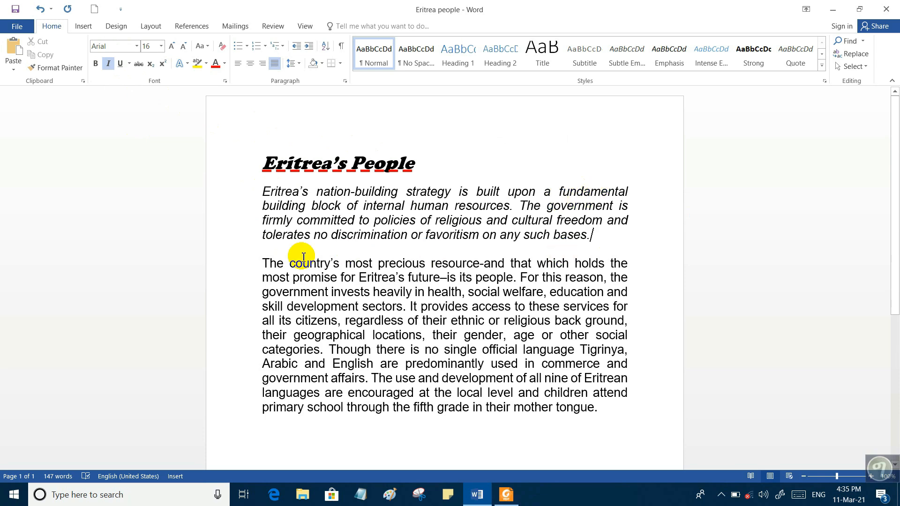
# - Try bold on the second body paragraph, starting with "The country's most precious resource", and remove it again
pyautogui.moveTo(263, 261); pyautogui.dragTo(596, 409)
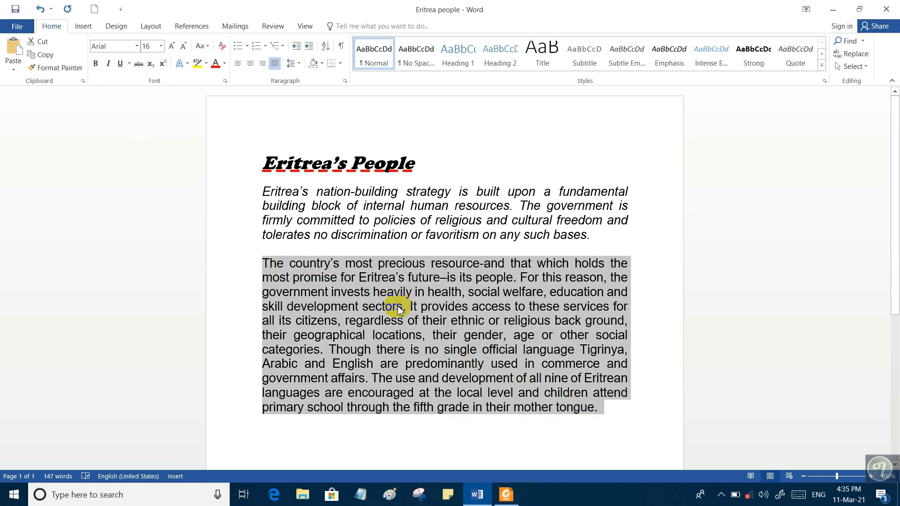
pyautogui.click(96, 63)
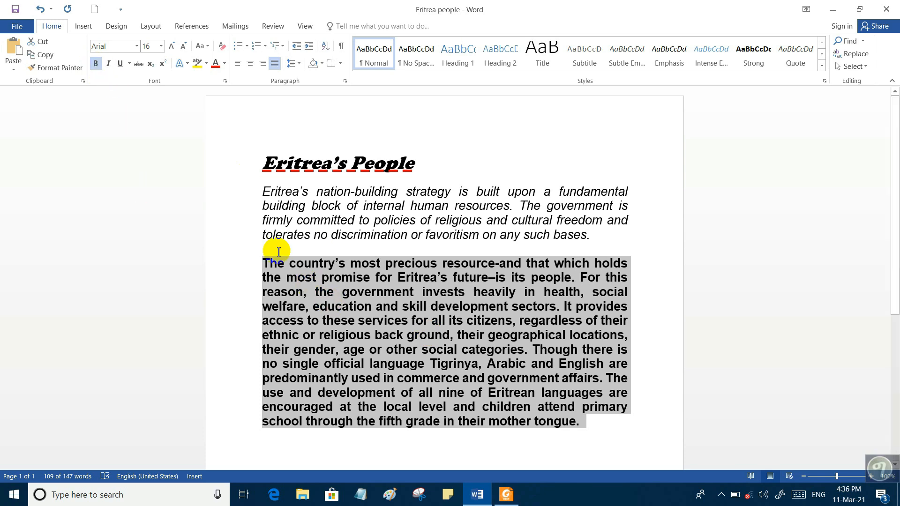
pyautogui.click(96, 64)
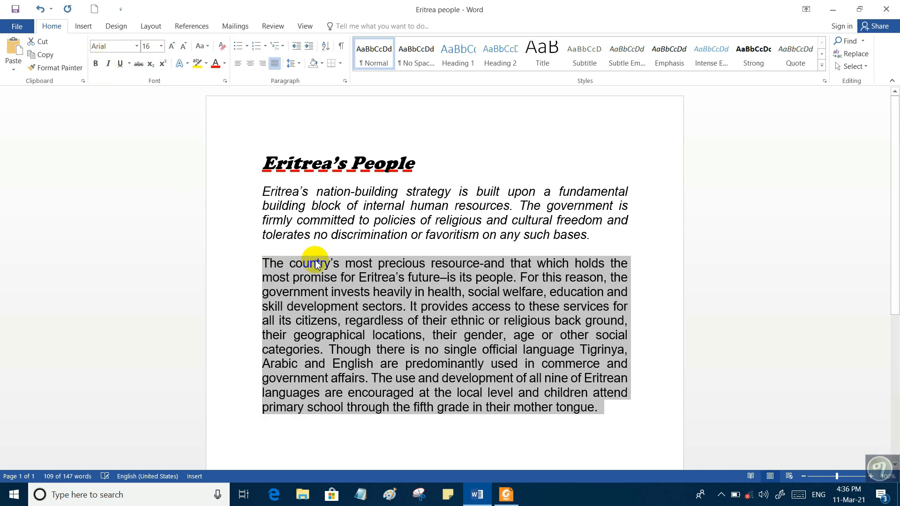
# - Select the title "Eritrea's People" and make it bold, switching bold off and on for comparison
pyautogui.moveTo(414, 164); pyautogui.dragTo(263, 161)
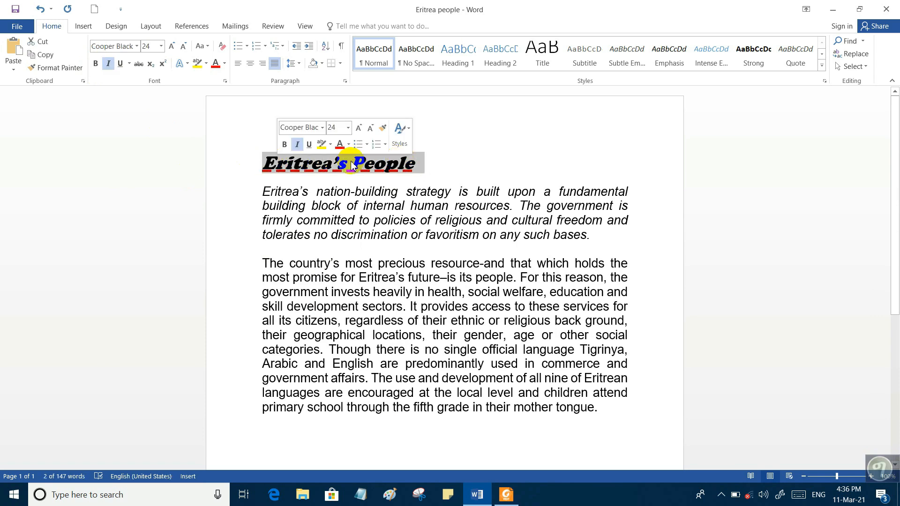
pyautogui.click(285, 145)
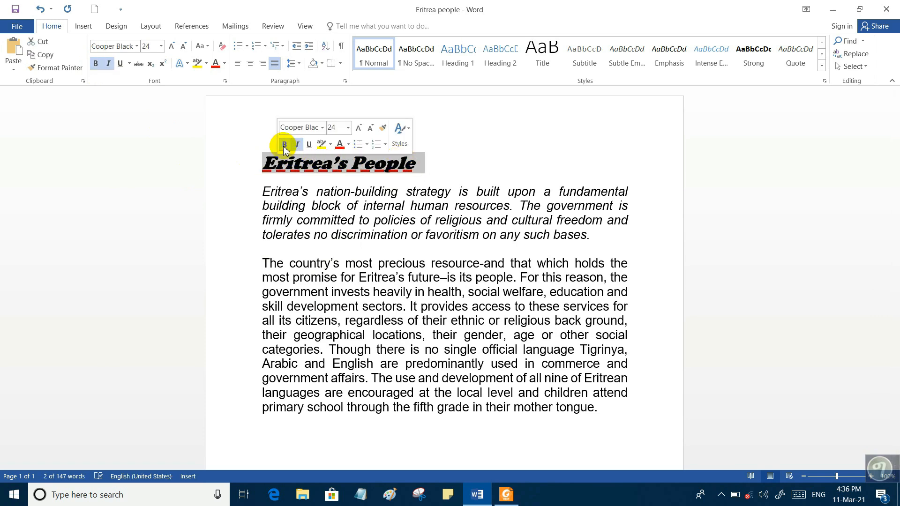
pyautogui.click(284, 148)
pyautogui.click(284, 148)
# - Change the title's font to Calibri (Body), switch its bold off and back on, and deselect it
pyautogui.click(136, 46)
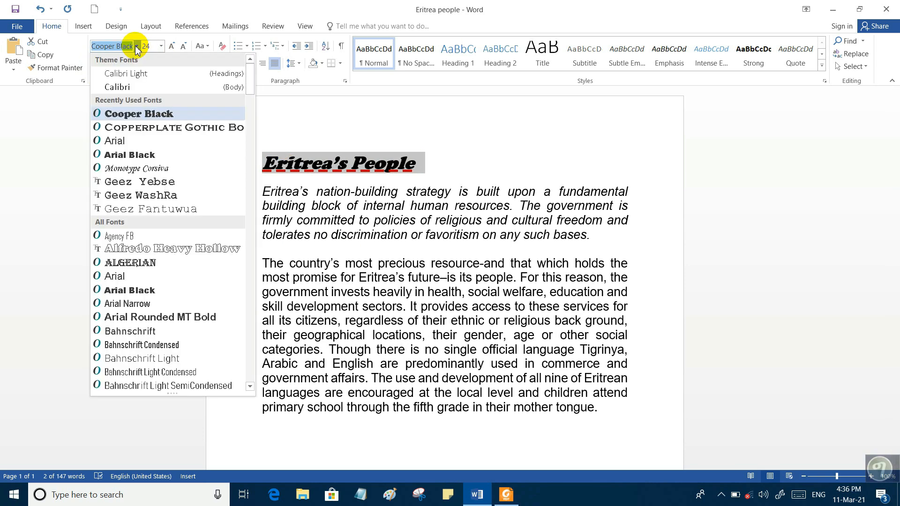
pyautogui.click(131, 88)
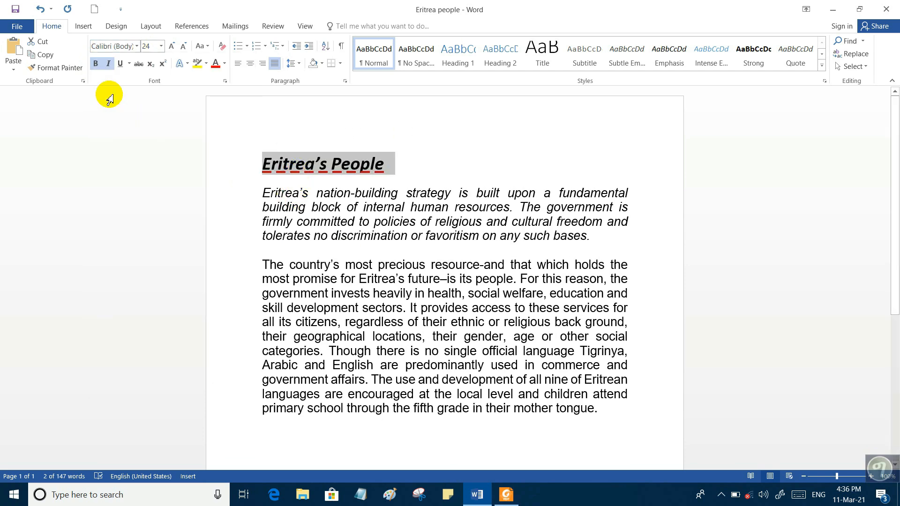
pyautogui.click(97, 63)
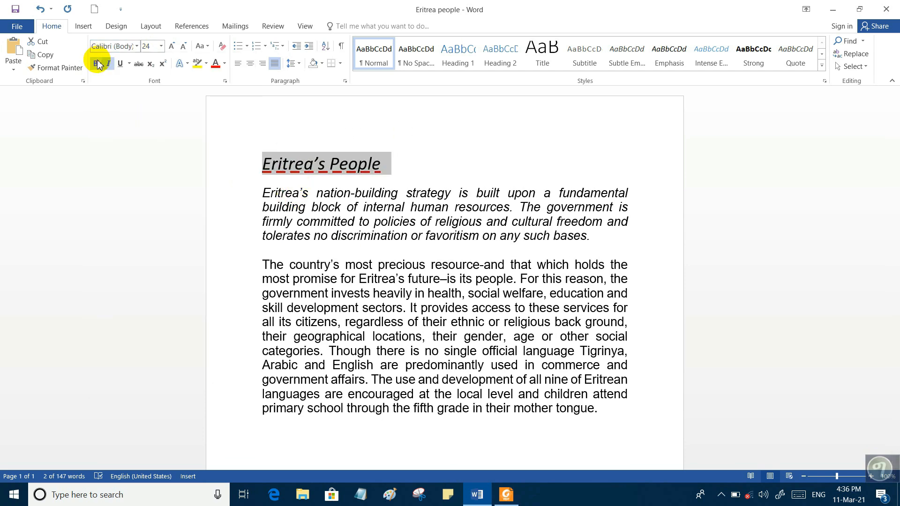
pyautogui.click(97, 61)
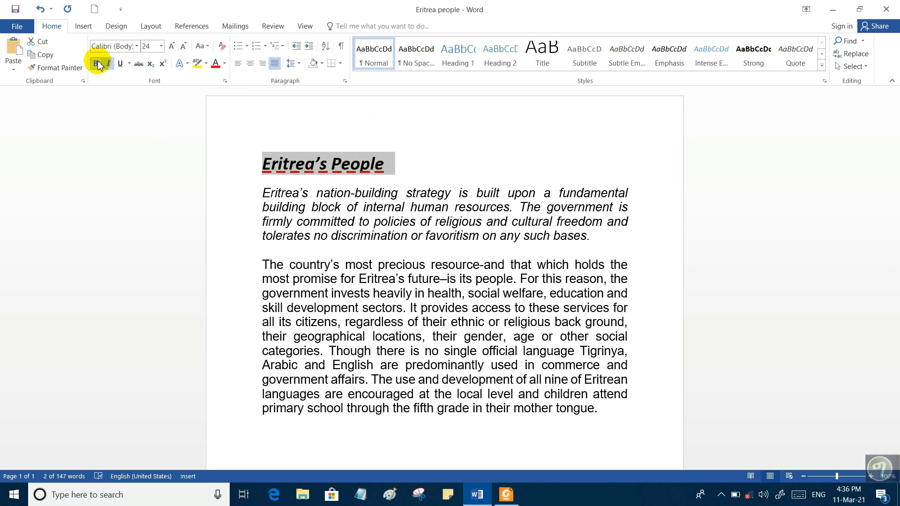
pyautogui.click(452, 177)
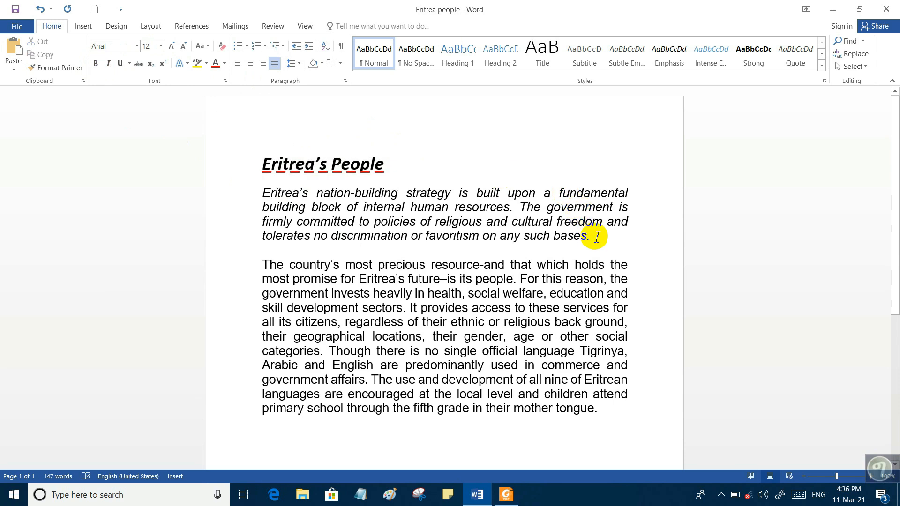